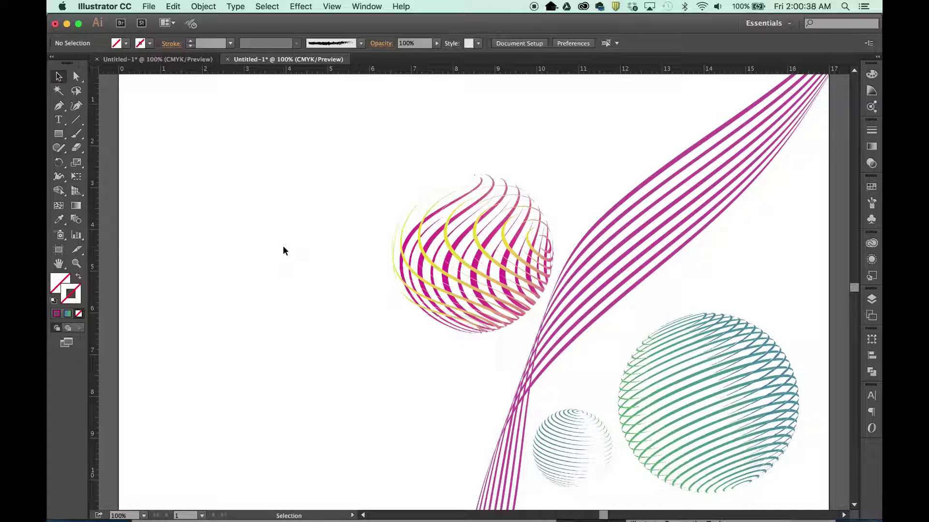
# Look through the Effect > 3D menu and close it without choosing anything.
pyautogui.click(297, 6)
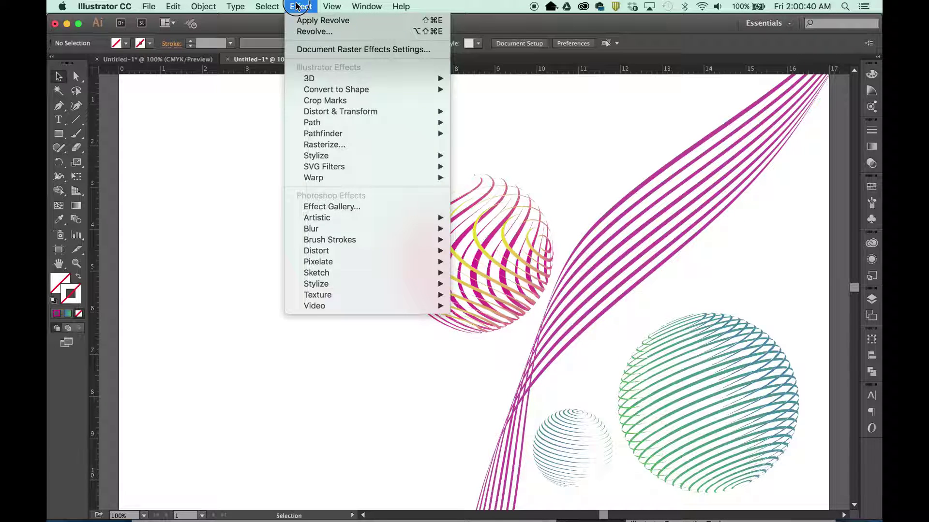
pyautogui.moveTo(306, 79)
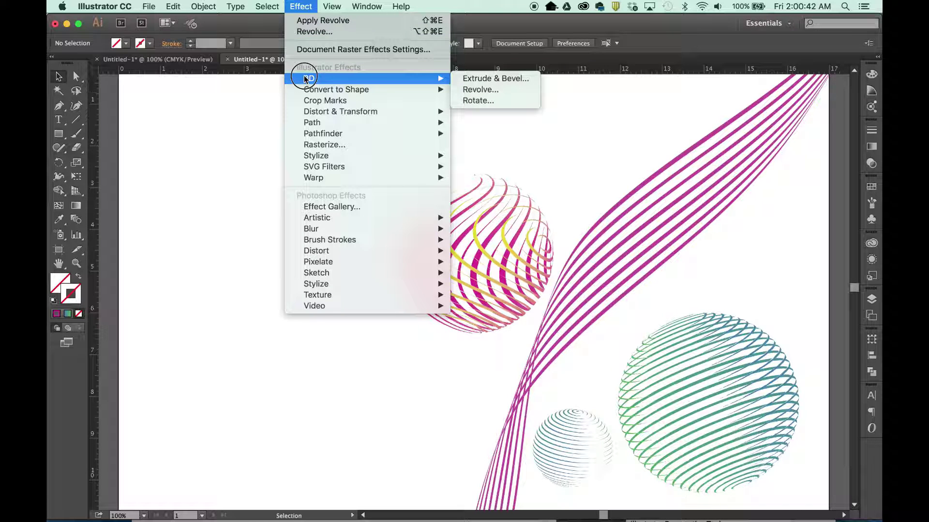
pyautogui.click(268, 91)
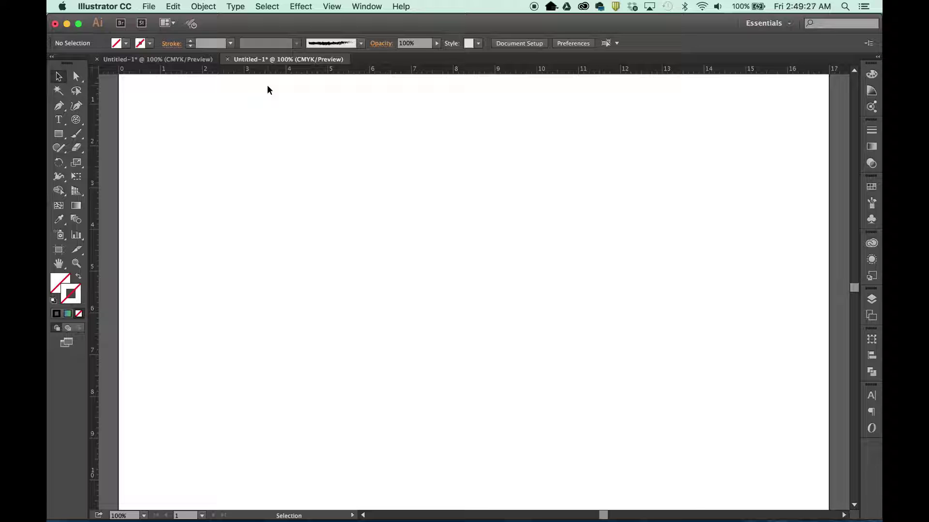
pyautogui.moveTo(76, 119); pyautogui.dragTo(116, 121)
pyautogui.moveTo(450, 144); pyautogui.dragTo(774, 144)
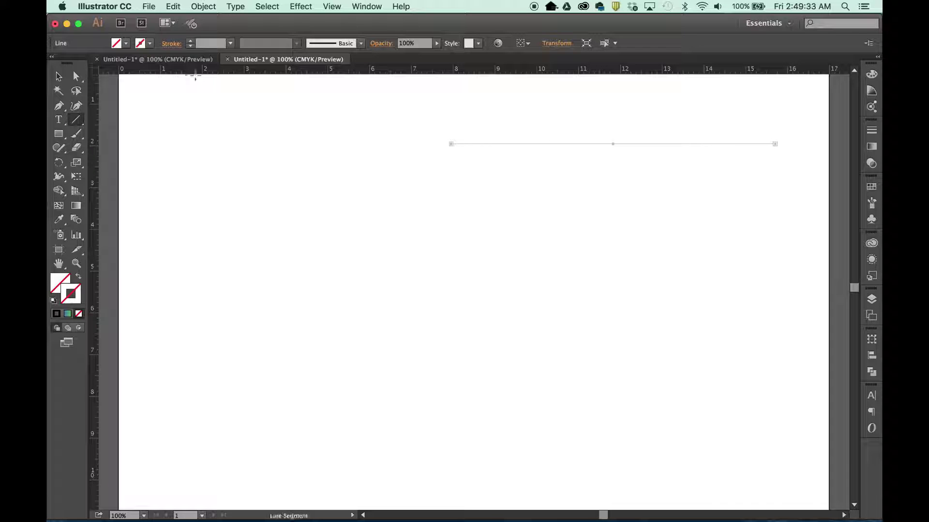
pyautogui.click(231, 43)
pyautogui.click(244, 122)
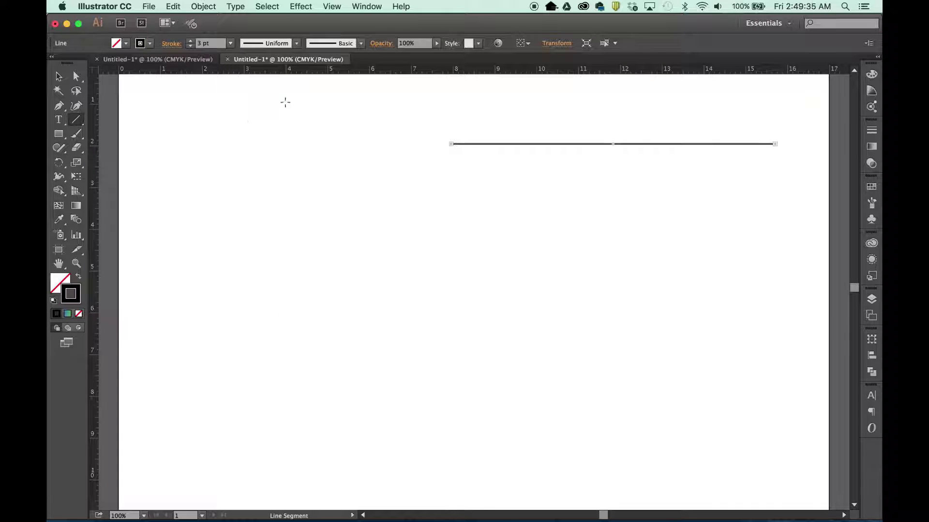
pyautogui.click(297, 44)
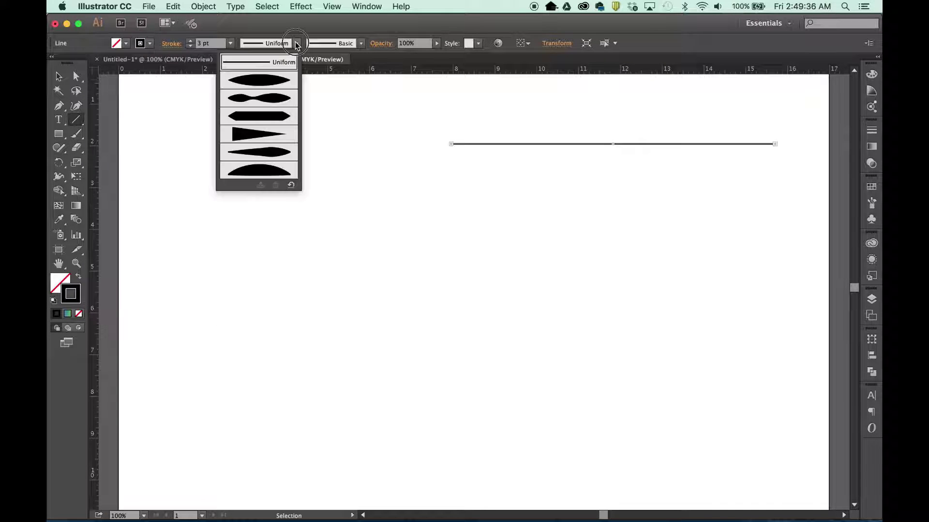
pyautogui.click(266, 82)
pyautogui.click(58, 76)
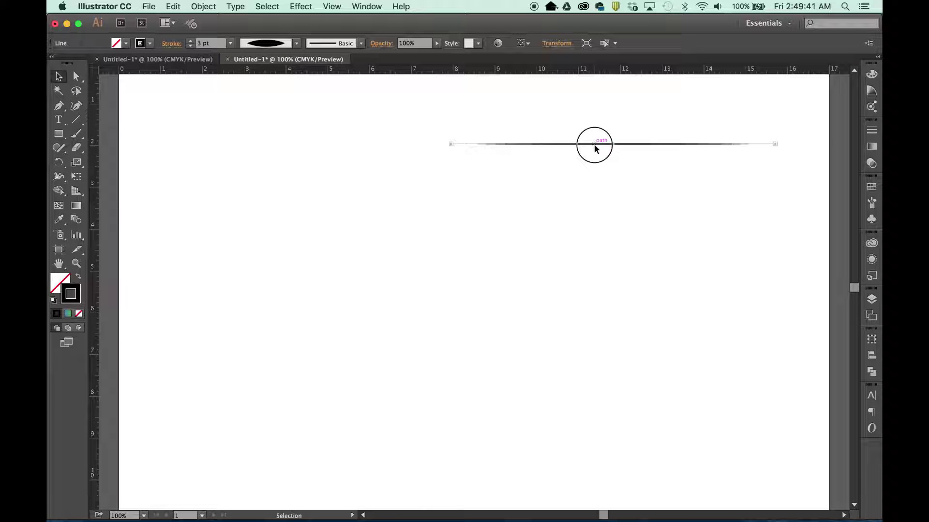
pyautogui.moveTo(594, 144); pyautogui.dragTo(605, 164)
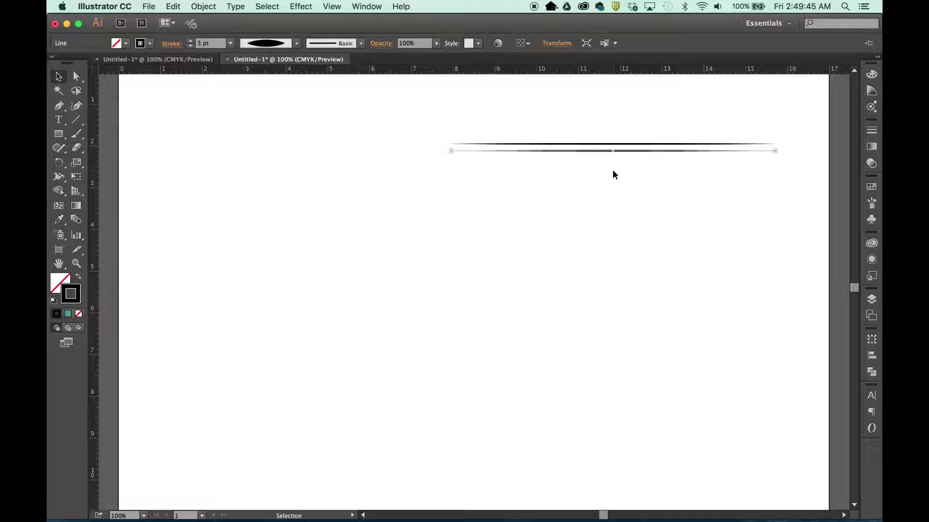
pyautogui.press('a')
pyautogui.press('super+d')
pyautogui.press('super+d')
pyautogui.press('super+d')
pyautogui.press('super+d')
pyautogui.press('super+d')
pyautogui.press('super+d')
pyautogui.press('super+d')
pyautogui.press('super+d')
pyautogui.press('super+d')
pyautogui.press('super+d')
pyautogui.press('super+d')
pyautogui.press('super+d')
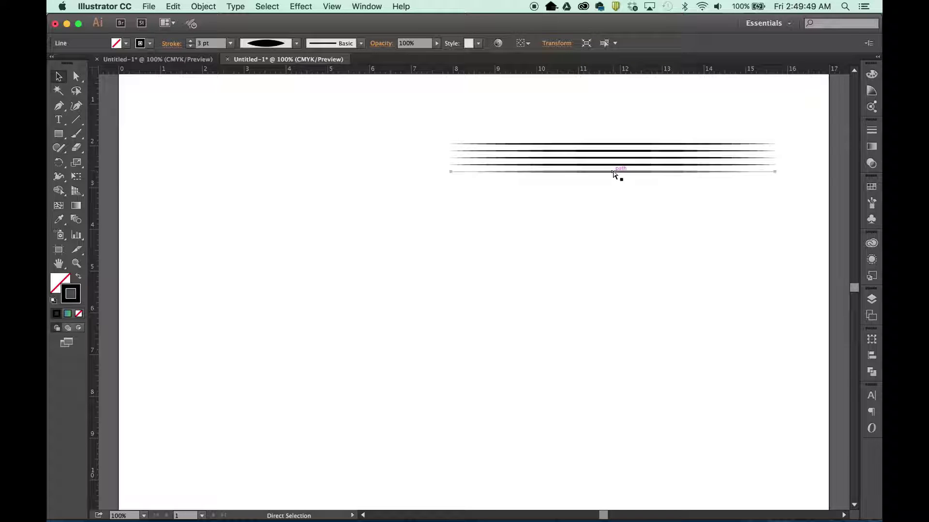
pyautogui.press('super+d')
pyautogui.press('v')
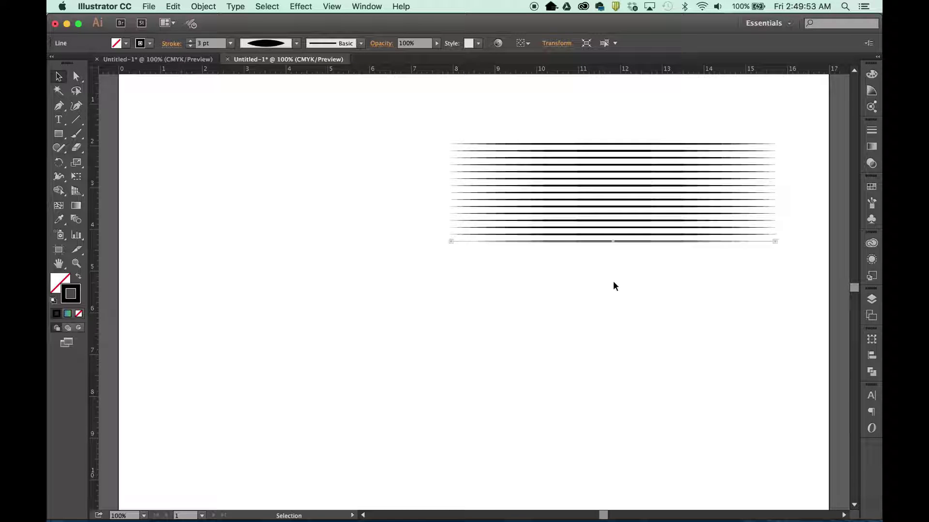
pyautogui.moveTo(416, 128); pyautogui.dragTo(789, 268)
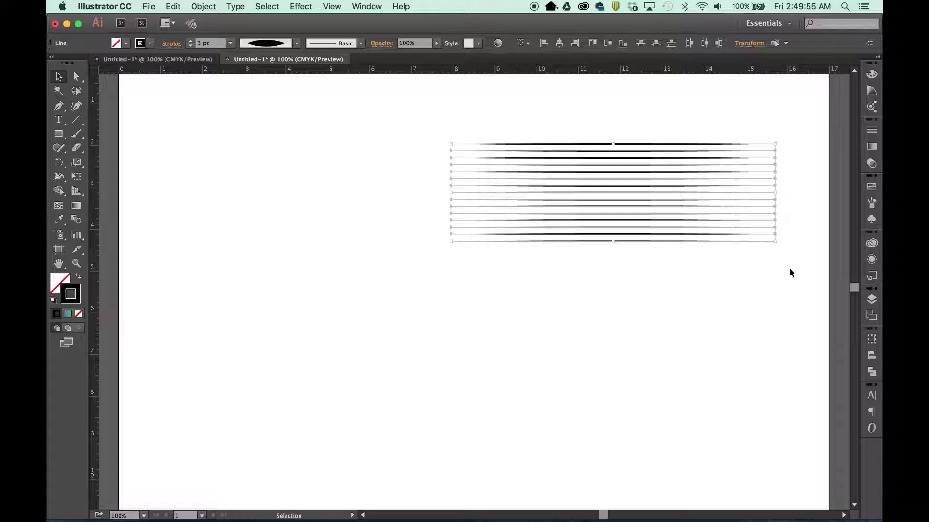
pyautogui.press('Delete')
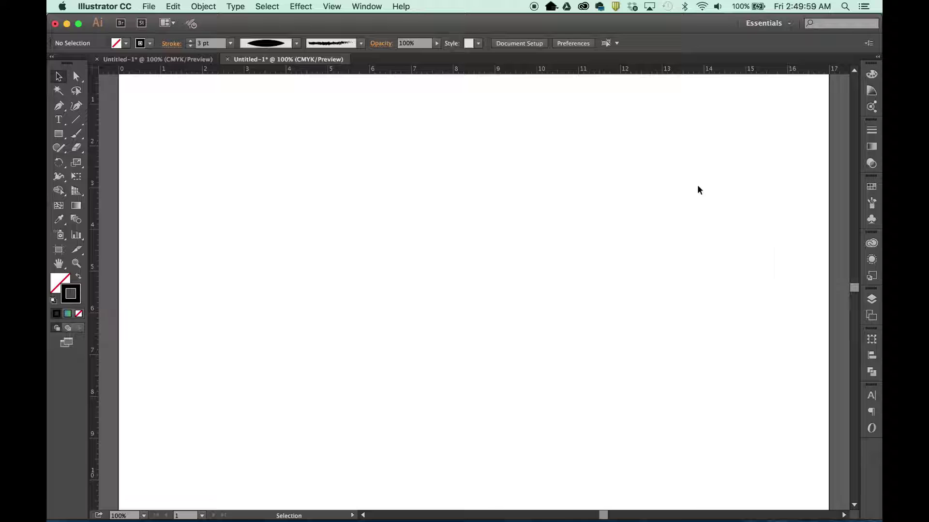
# Draw a wide rectangle across the top of the artboard, filled solid black with no stroke.
pyautogui.click(66, 136)
pyautogui.moveTo(155, 109)
pyautogui.mouseDown()
pyautogui.moveTo(607, 147)
pyautogui.moveTo(772, 202)
pyautogui.mouseUp()
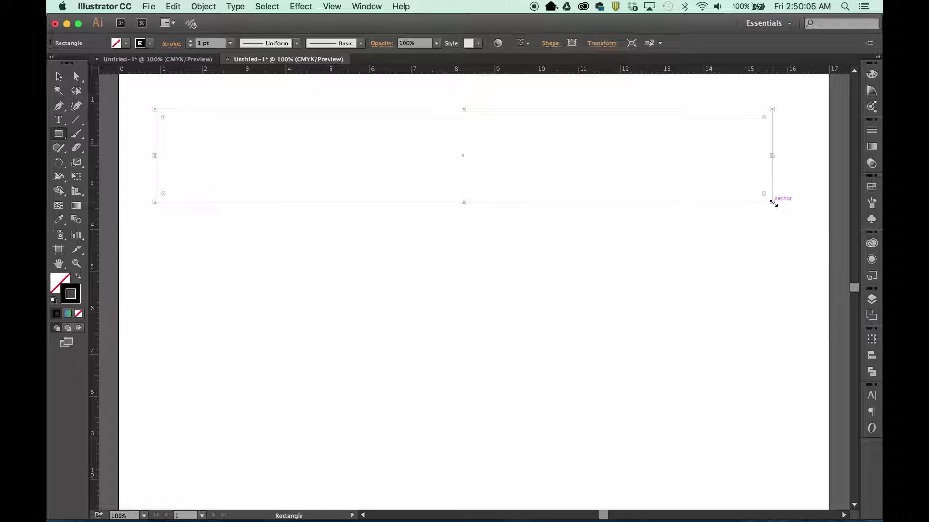
pyautogui.click(79, 277)
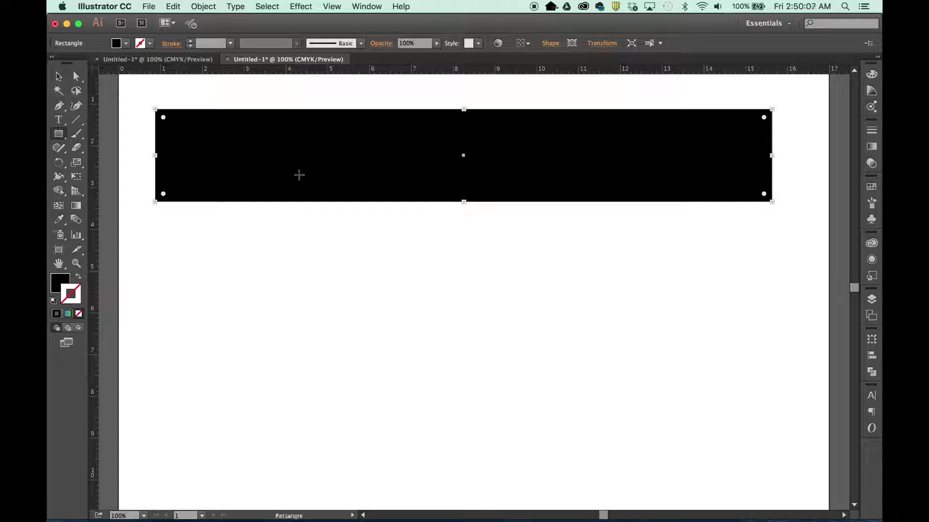
# Bring up Object > Path > Split Into Grid for the rectangle.
pyautogui.click(201, 6)
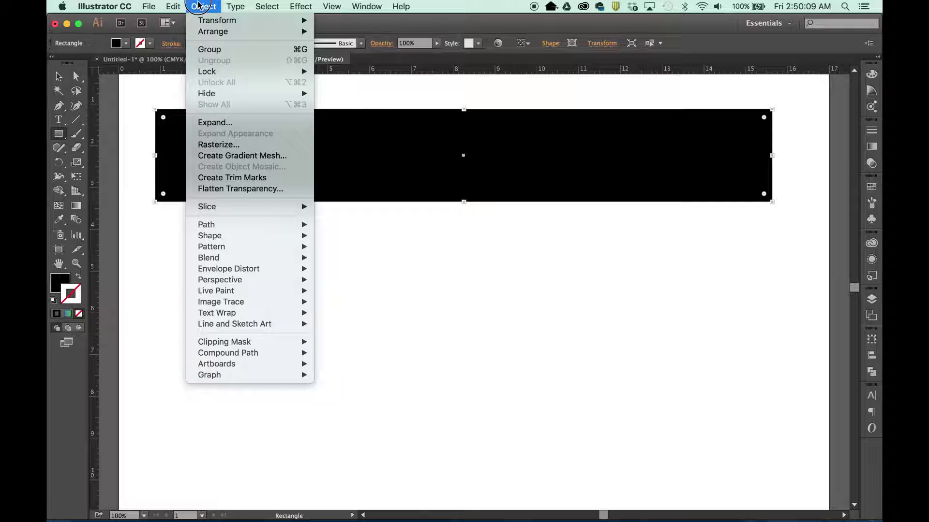
pyautogui.moveTo(239, 224)
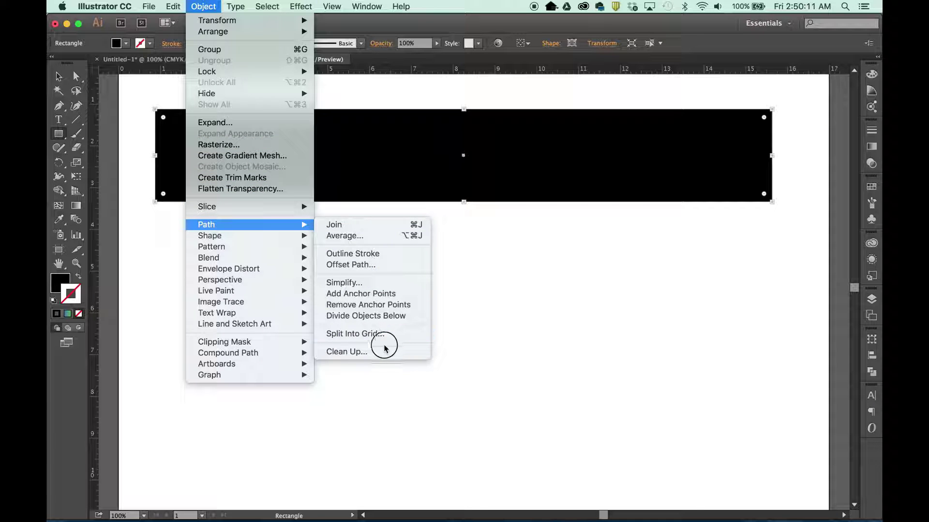
pyautogui.click(365, 335)
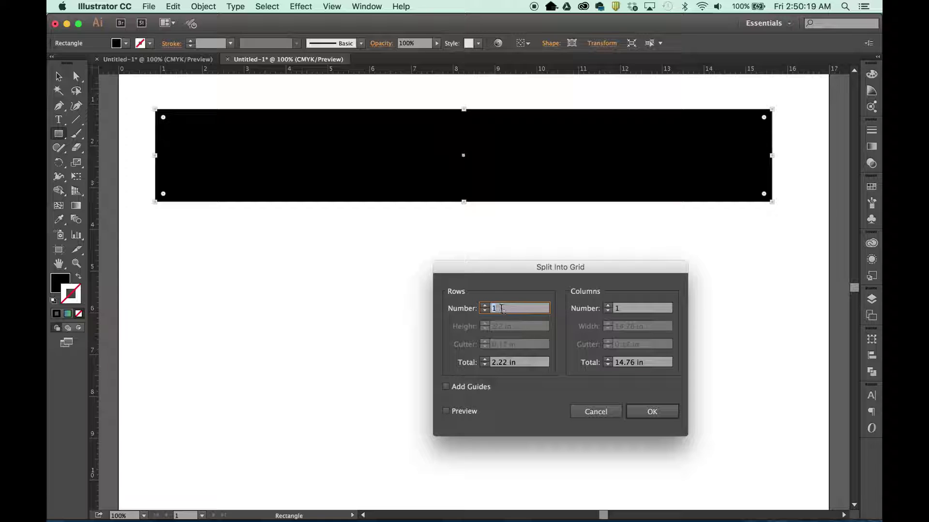
# Set the grid to 6 rows and 30 columns with 0.2 in gutters, with preview on.
pyautogui.write('6')
pyautogui.click(446, 412)
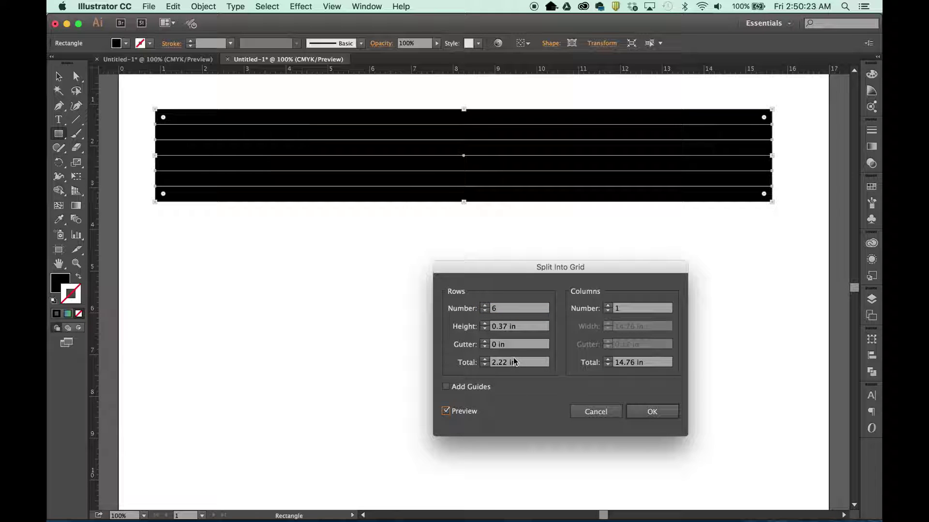
pyautogui.click(611, 308)
pyautogui.write('30')
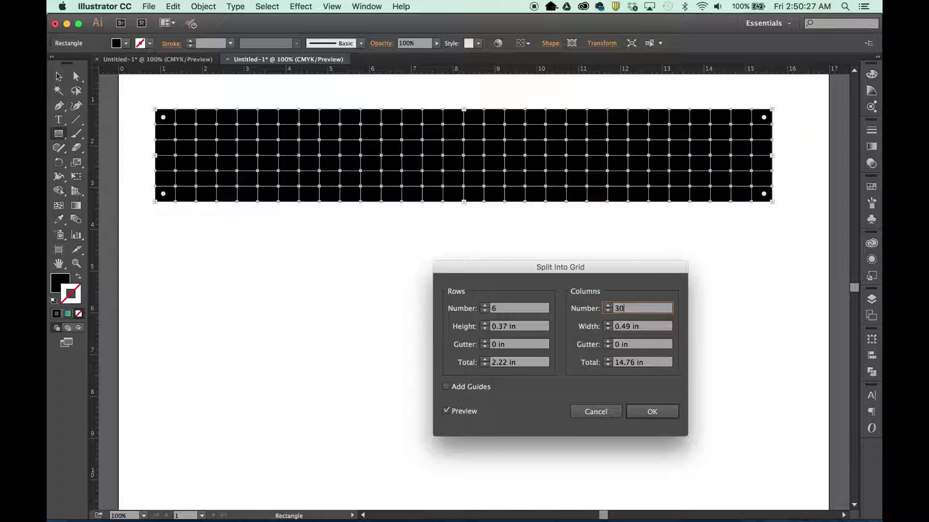
pyautogui.click(486, 345)
pyautogui.write('0.2')
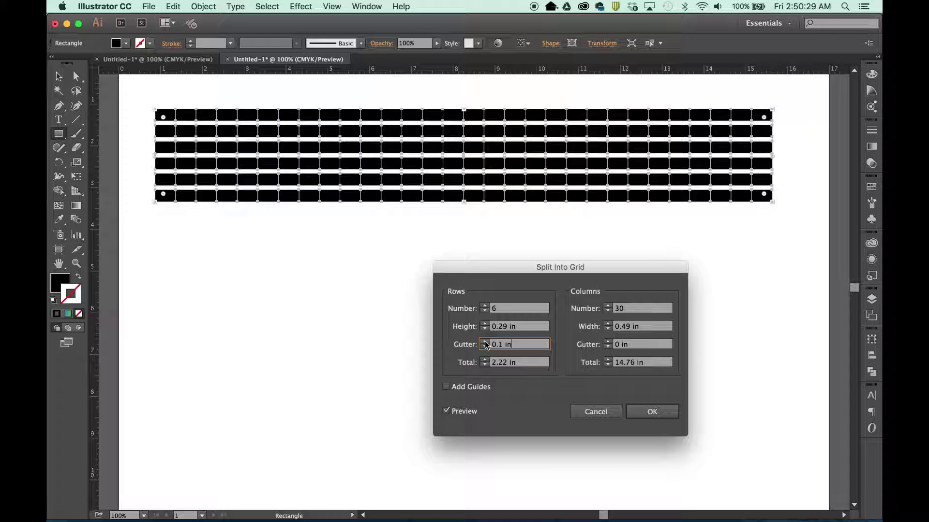
pyautogui.click(607, 342)
pyautogui.click(607, 343)
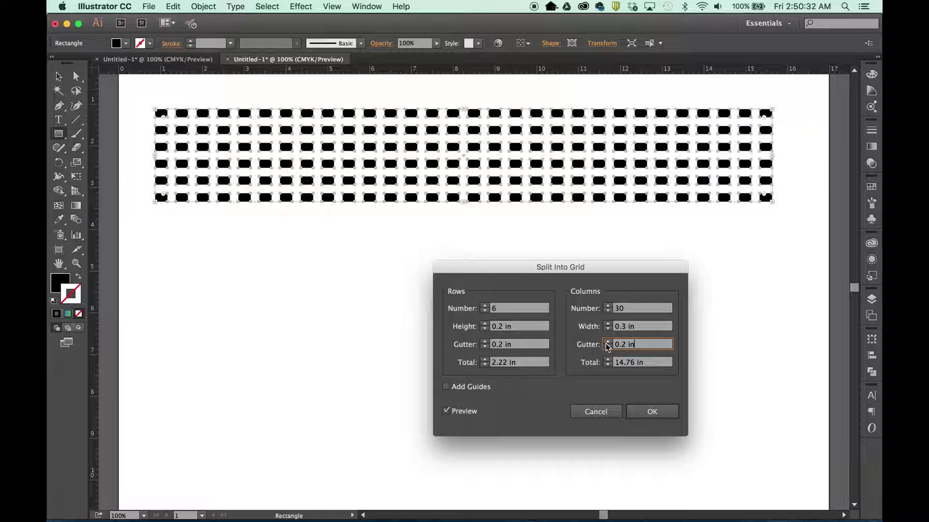
pyautogui.doubleClick(500, 327)
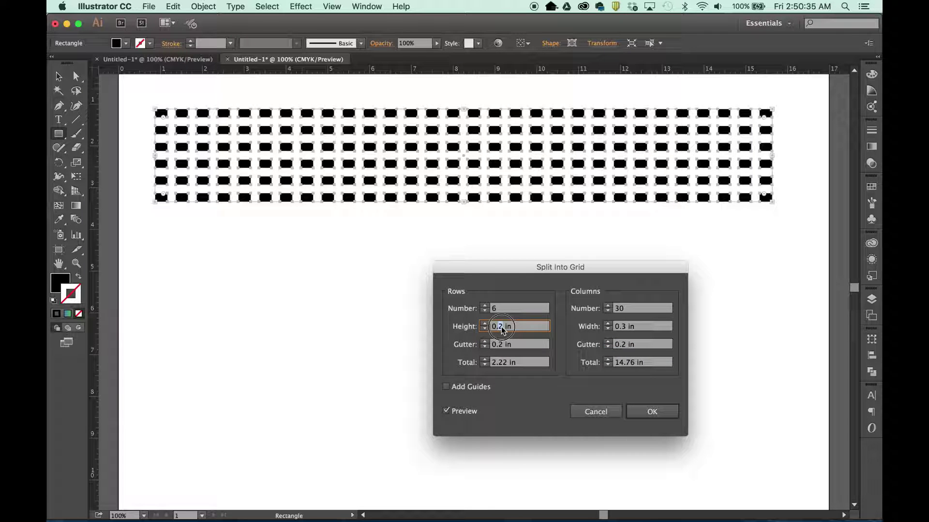
pyautogui.doubleClick(623, 327)
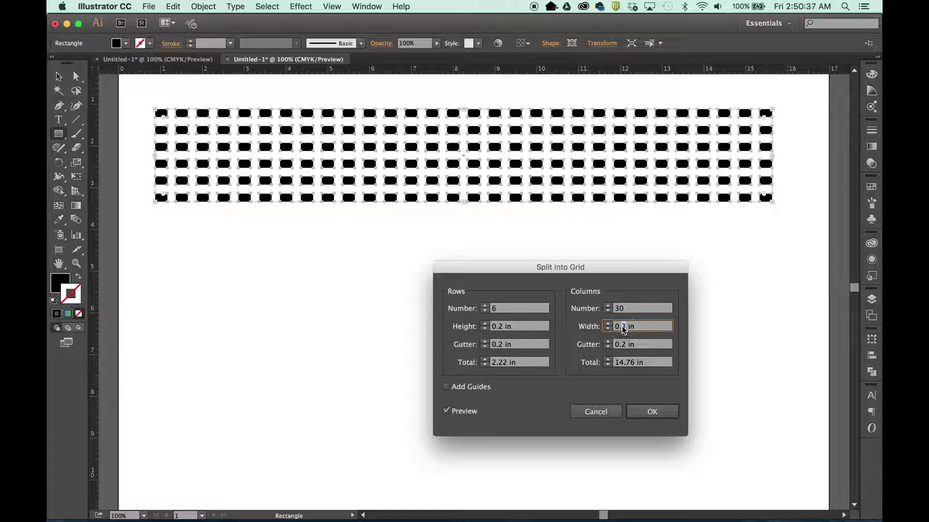
pyautogui.write('0.2')
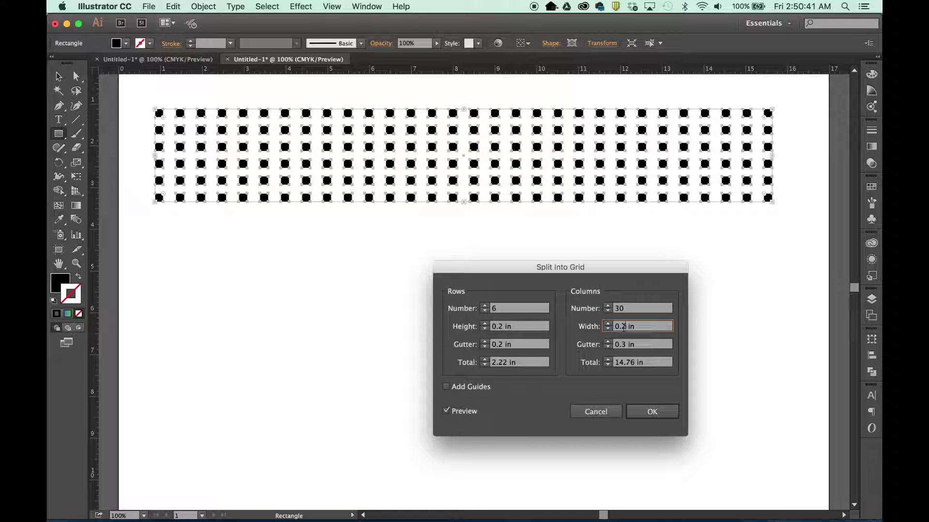
# Raise the grid's total height to 2.6 in, widen its total width, and apply the split.
pyautogui.click(486, 363)
pyautogui.write('2.4')
pyautogui.click(485, 360)
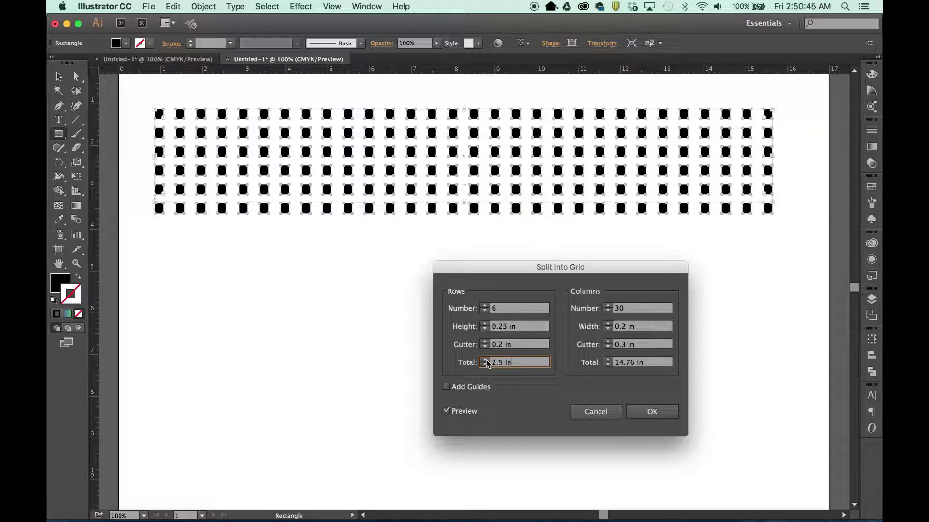
pyautogui.click(485, 360)
pyautogui.click(608, 360)
pyautogui.click(607, 360)
pyautogui.click(607, 360)
pyautogui.click(607, 360)
pyautogui.click(608, 360)
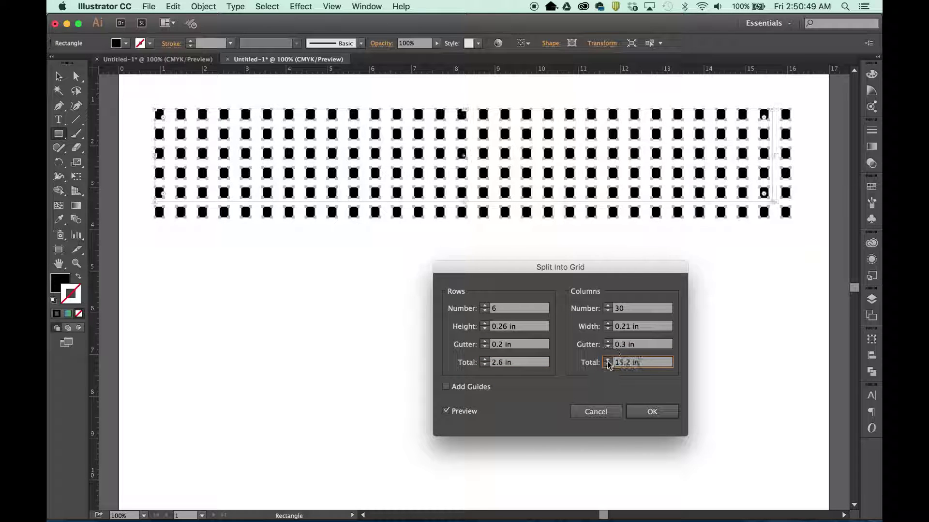
pyautogui.click(657, 413)
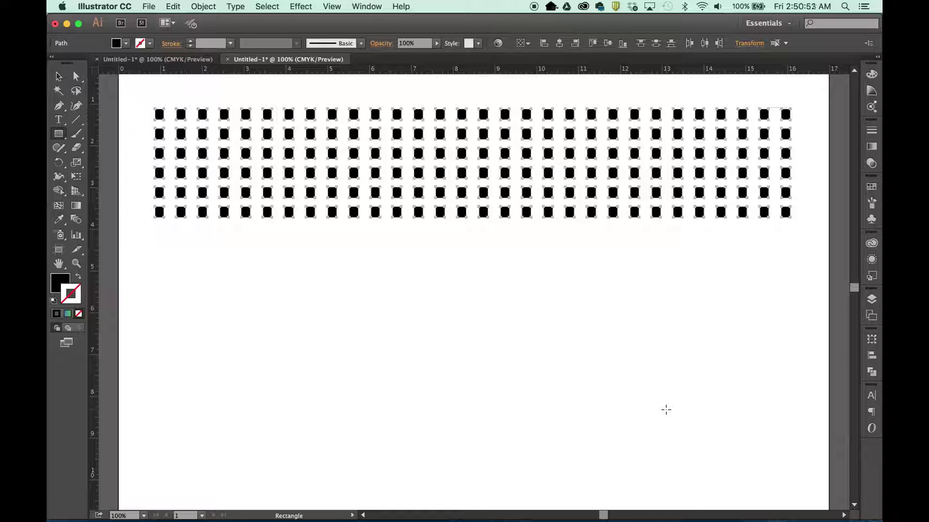
# Marquee-select all the black squares of the grid.
pyautogui.click(58, 77)
pyautogui.click(372, 291)
pyautogui.click(506, 117)
pyautogui.moveTo(139, 96); pyautogui.dragTo(559, 176)
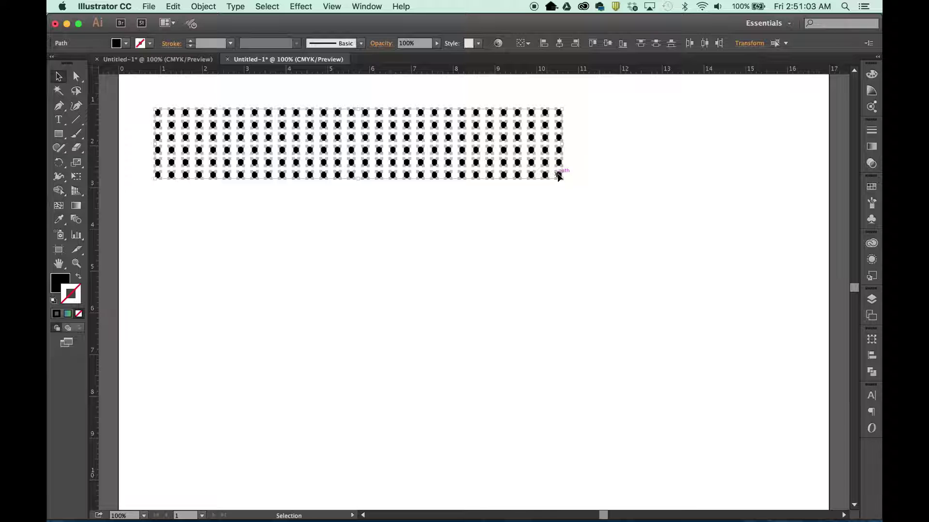
# Undo an accidental stretch and drag the square grid down to the bottom of the artboard.
pyautogui.moveTo(558, 115); pyautogui.dragTo(544, 395)
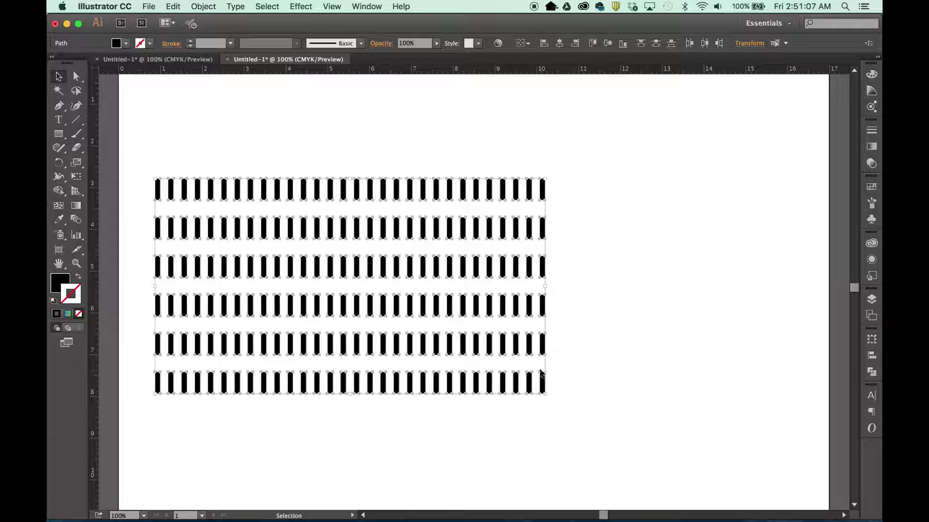
pyautogui.press('cmd+z')
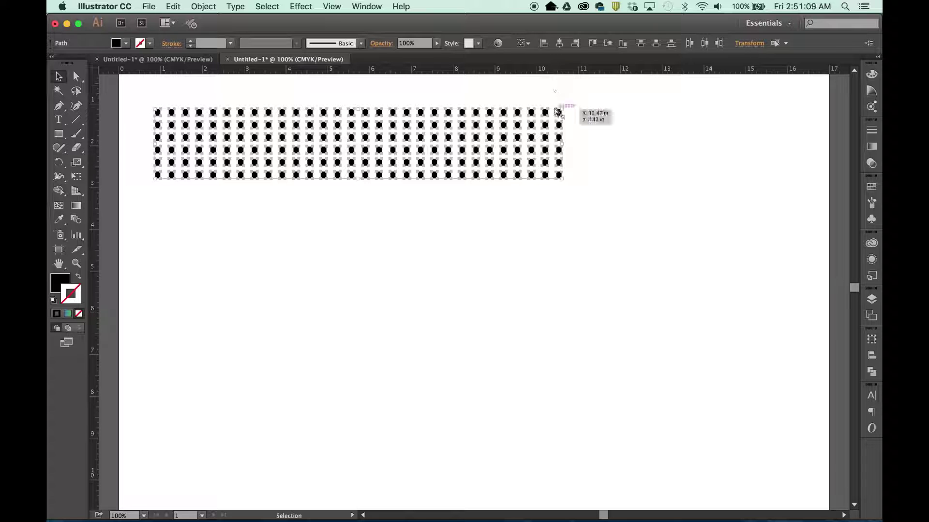
pyautogui.press('cmd+z')
pyautogui.click(570, 116)
pyautogui.moveTo(570, 116); pyautogui.dragTo(577, 385)
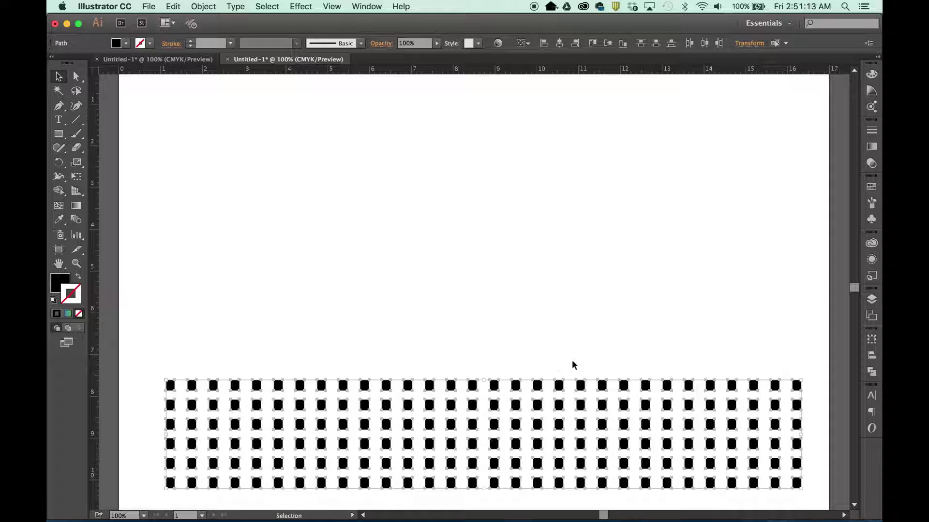
# Draw a circular polar grid of about ten concentric circles in the empty top area.
pyautogui.click(78, 119)
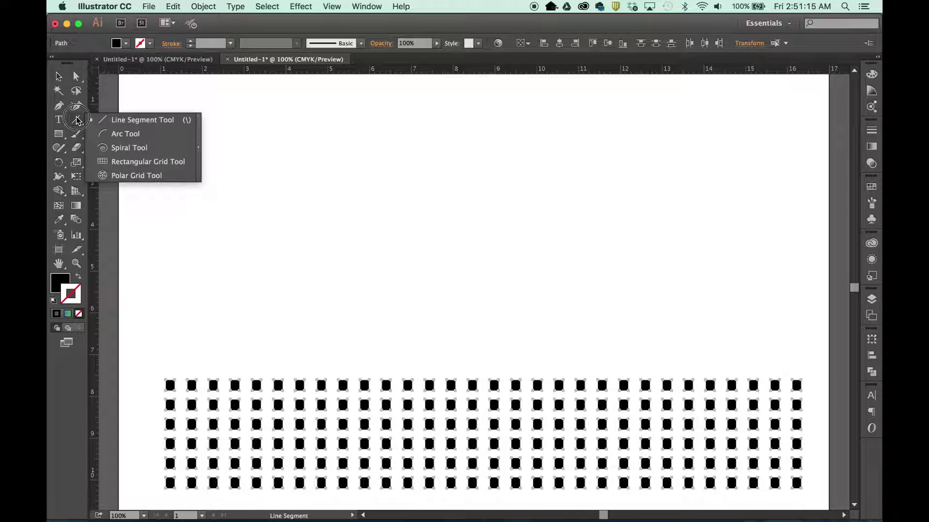
pyautogui.click(152, 177)
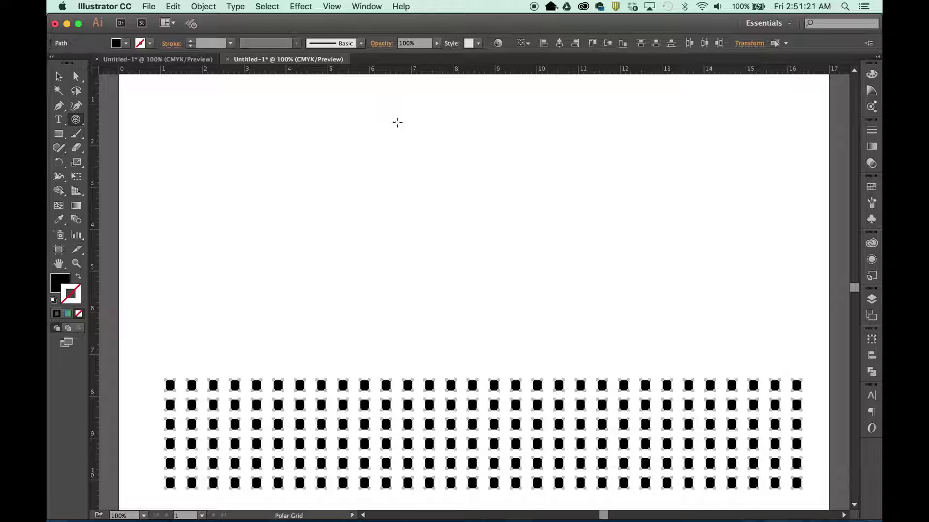
pyautogui.moveTo(322, 103); pyautogui.dragTo(576, 327)
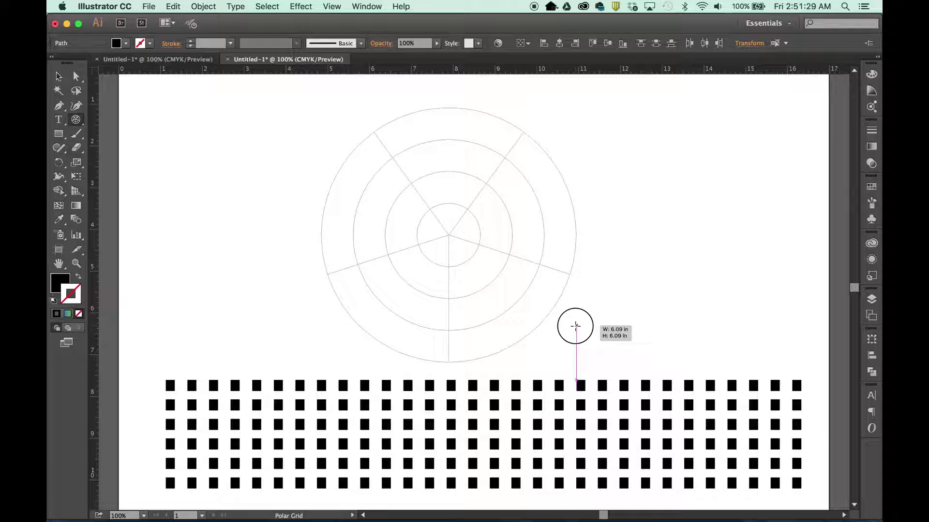
pyautogui.moveTo(576, 327); pyautogui.dragTo(573, 349)
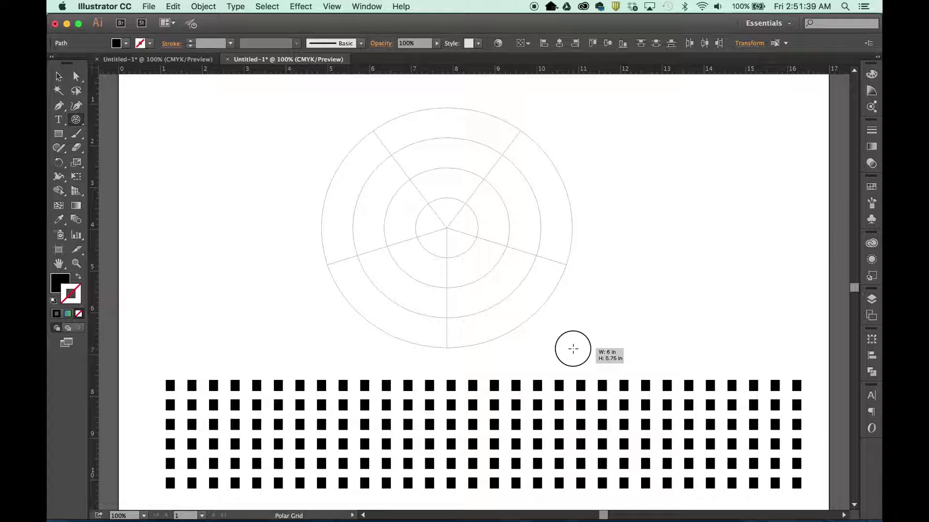
pyautogui.moveTo(573, 349); pyautogui.dragTo(573, 349)
pyautogui.moveTo(573, 349); pyautogui.dragTo(574, 349)
pyautogui.press('Right')
pyautogui.press('Right')
pyautogui.press('Right')
pyautogui.press('Left')
pyautogui.press('Left')
pyautogui.press('Left')
pyautogui.press('Left')
pyautogui.press('Left')
pyautogui.press('Left')
pyautogui.press('Left')
pyautogui.press('Left')
pyautogui.press('Up')
pyautogui.press('Up')
pyautogui.press('Up')
pyautogui.press('Up')
pyautogui.press('Up')
pyautogui.press('Up')
pyautogui.press('Up')
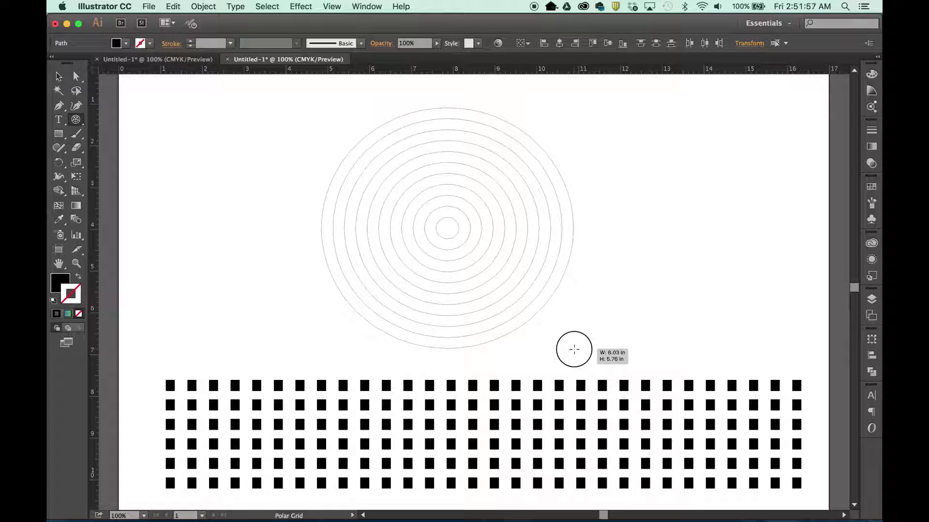
pyautogui.moveTo(574, 349); pyautogui.dragTo(573, 348)
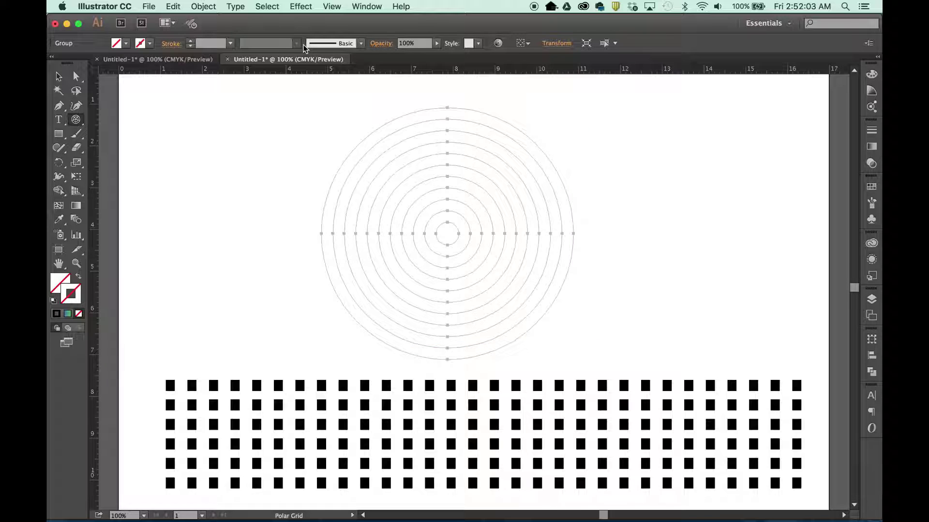
# Give the circles a 4 pt tapered-profile stroke using the pink-yellow gradient swatch.
pyautogui.click(230, 44)
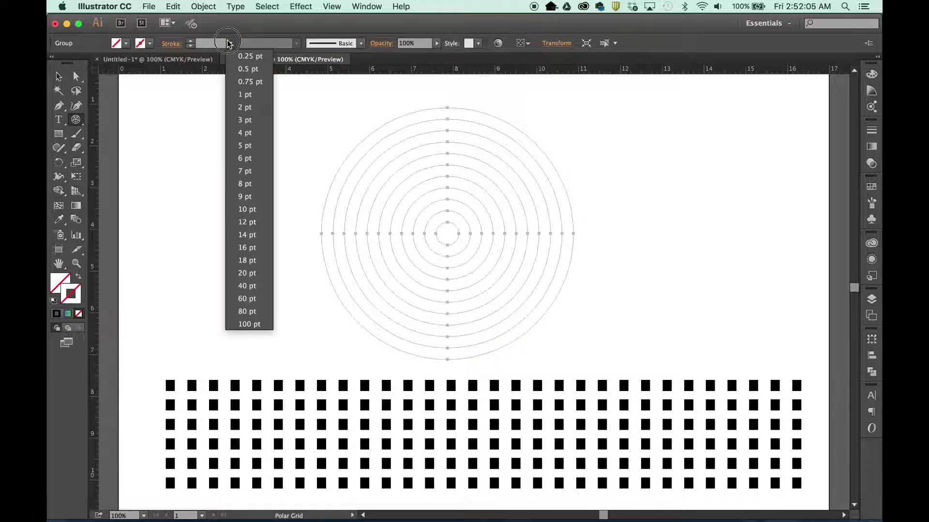
pyautogui.click(245, 133)
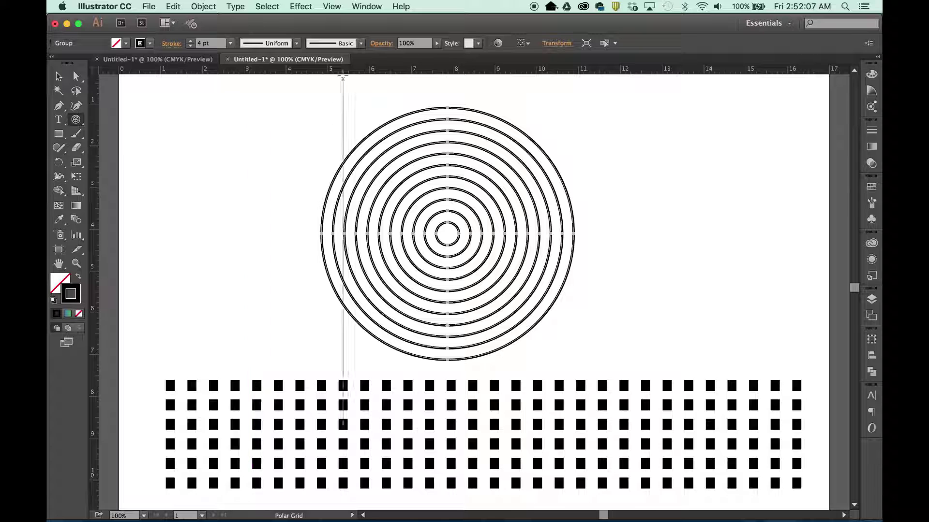
pyautogui.click(295, 44)
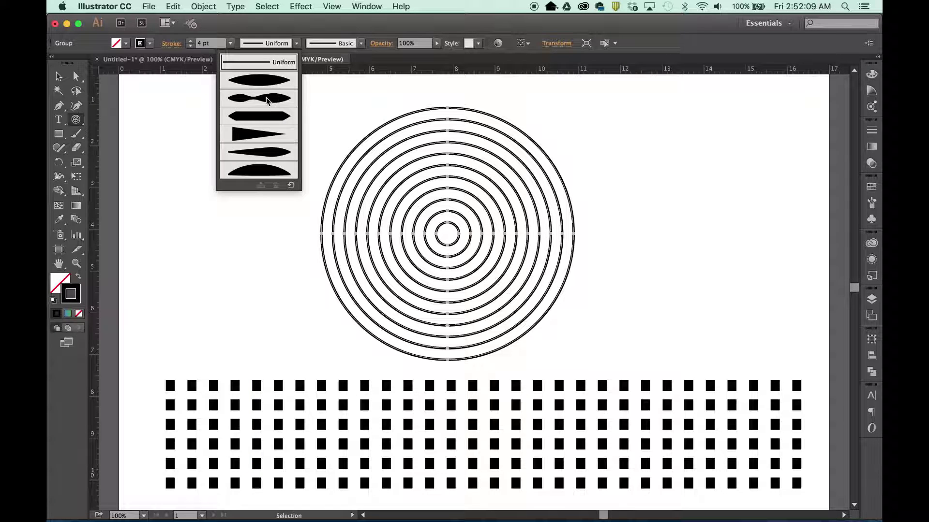
pyautogui.click(266, 100)
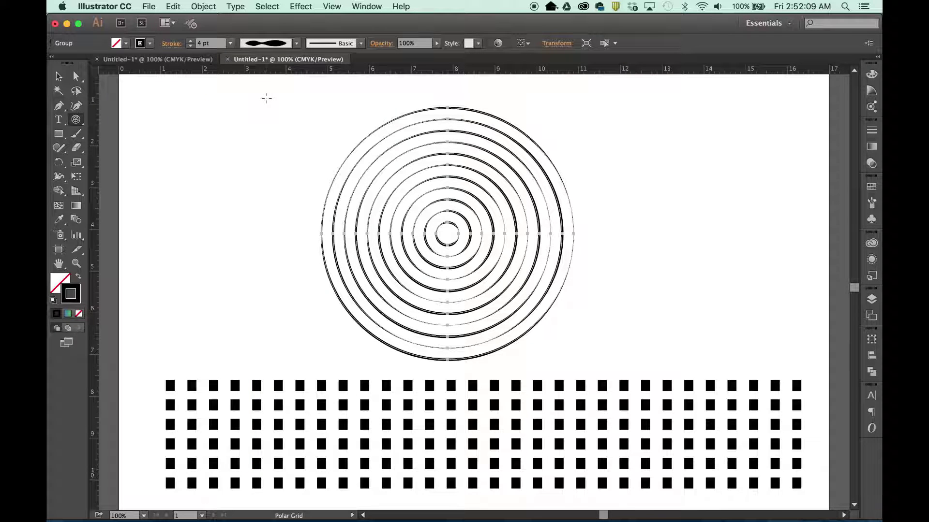
pyautogui.click(871, 188)
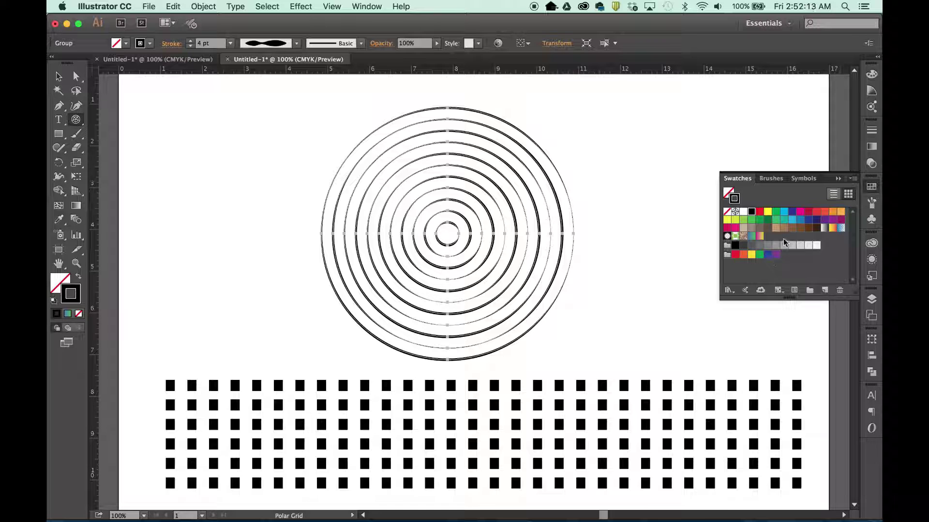
pyautogui.click(759, 236)
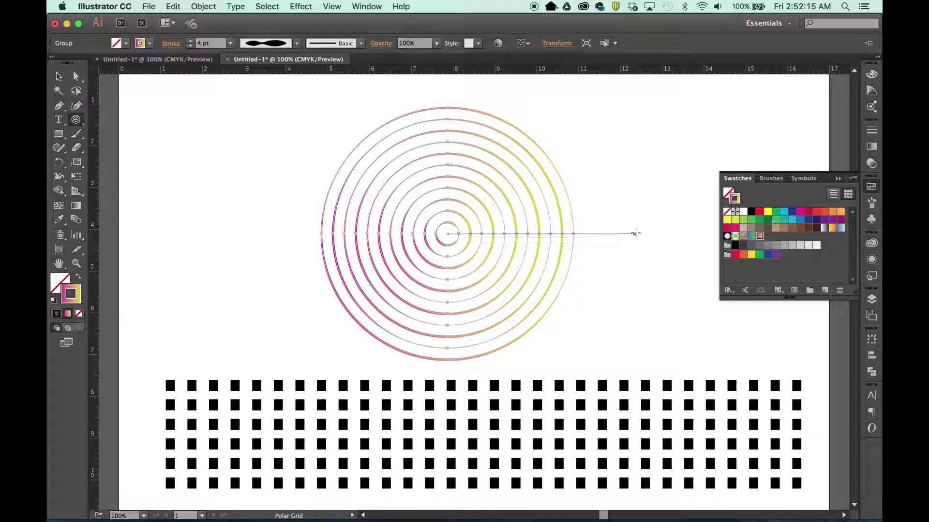
pyautogui.click(838, 179)
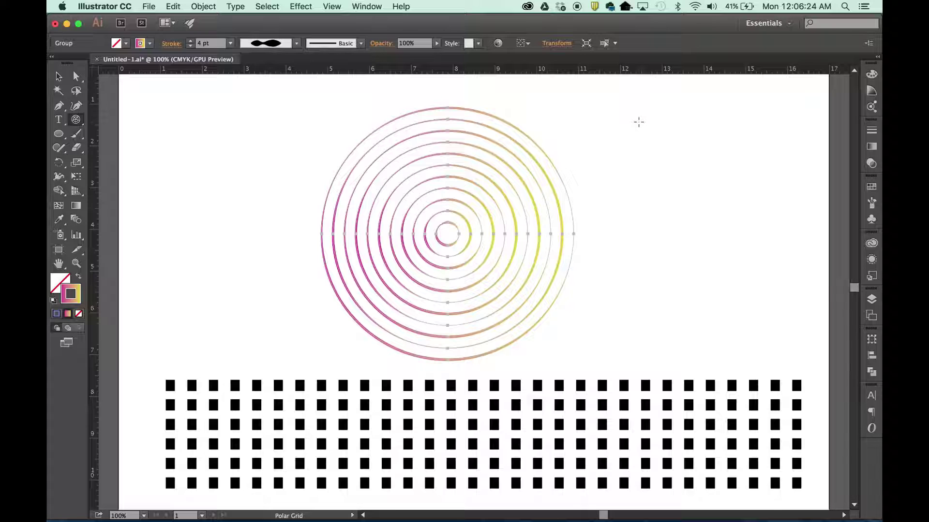
# Select the polar grid group, briefly view the Symbols library, then show the Layers panel.
pyautogui.click(58, 77)
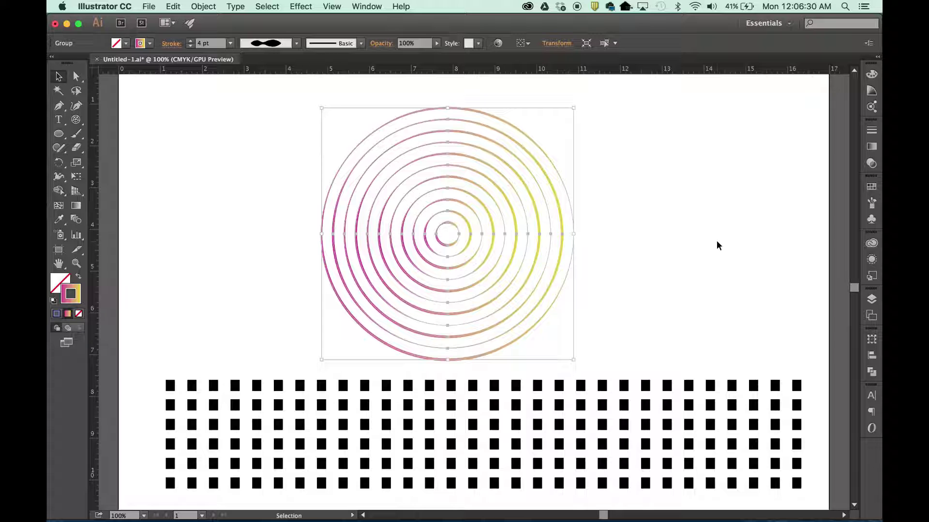
pyautogui.click(871, 220)
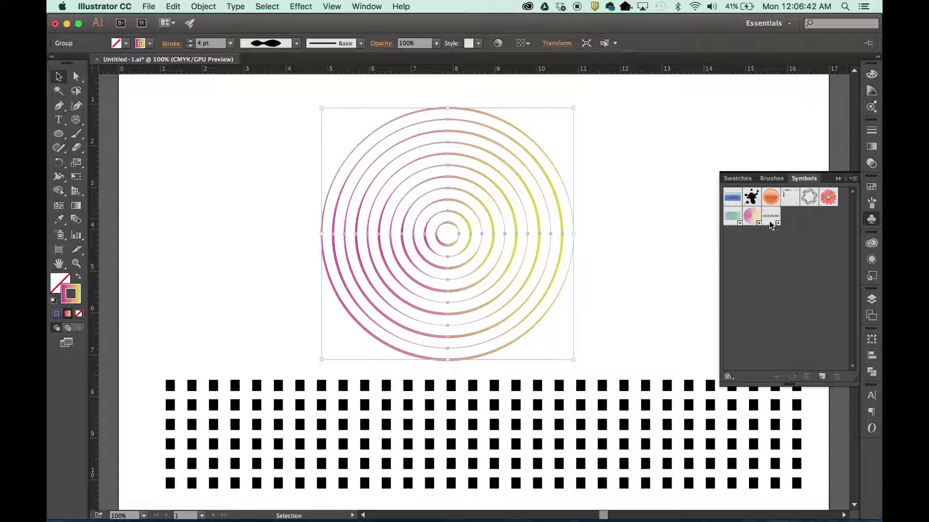
pyautogui.click(838, 179)
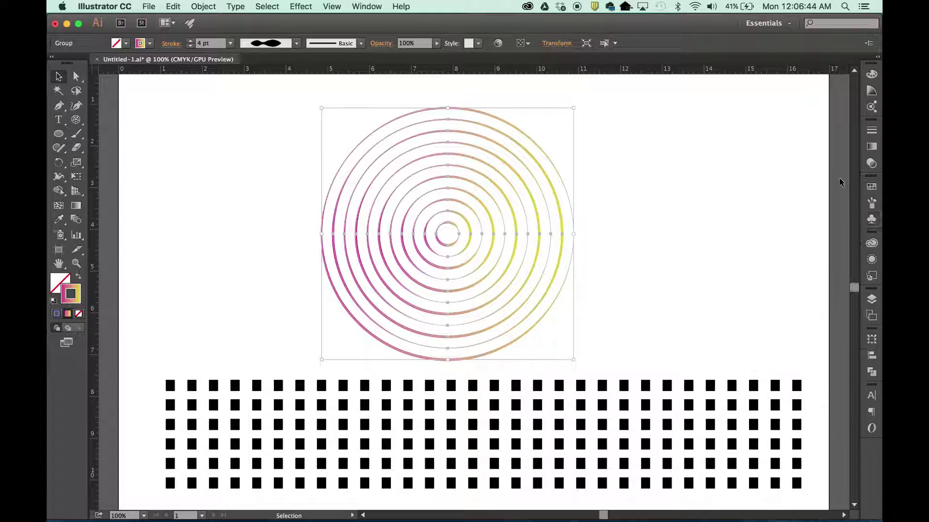
pyautogui.click(871, 299)
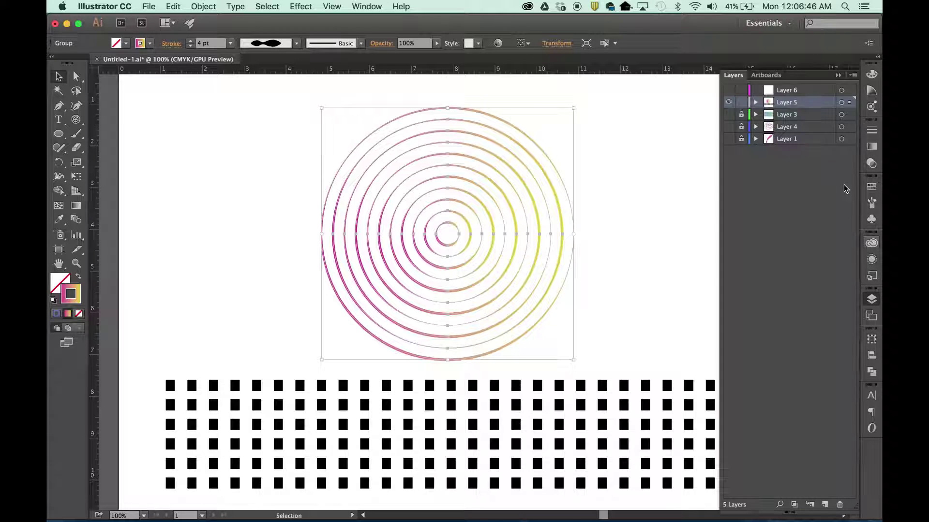
# Hide Layer 5 and make Layer 6 visible and the active layer.
pyautogui.click(729, 103)
pyautogui.click(729, 91)
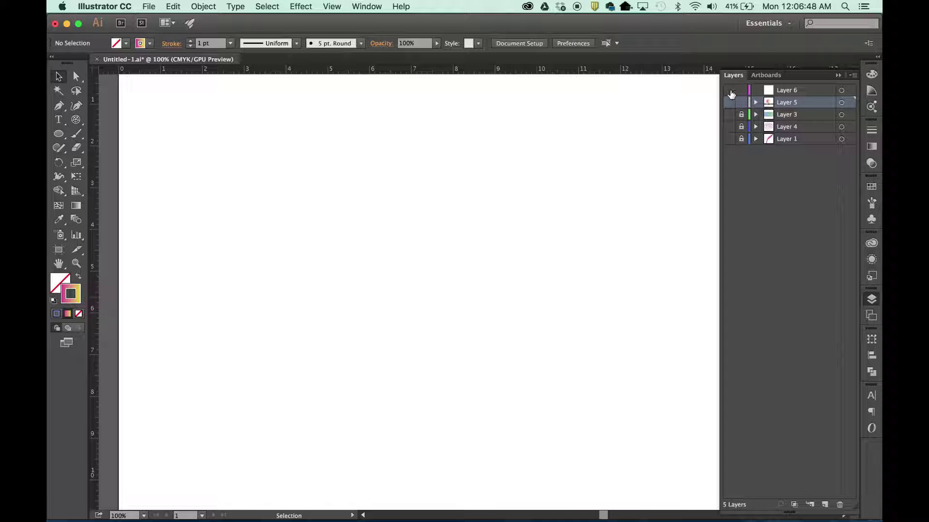
pyautogui.click(794, 92)
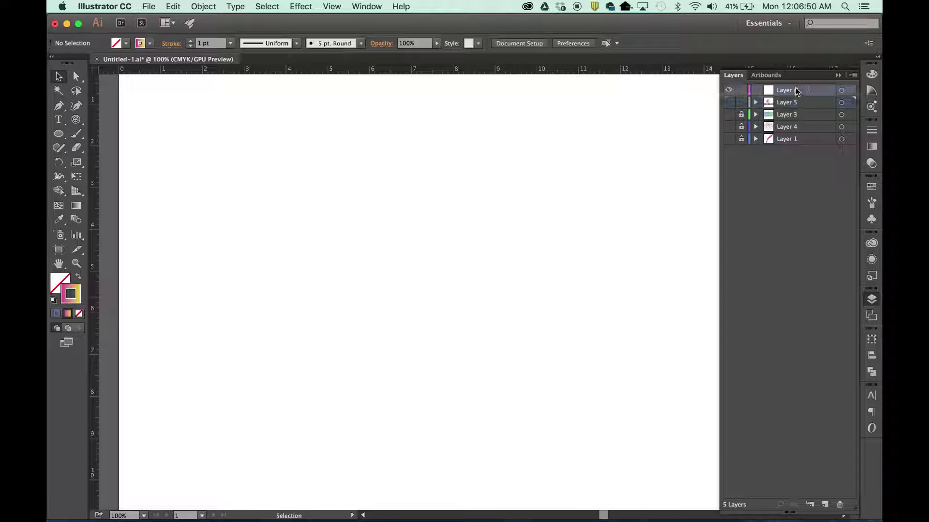
pyautogui.click(838, 75)
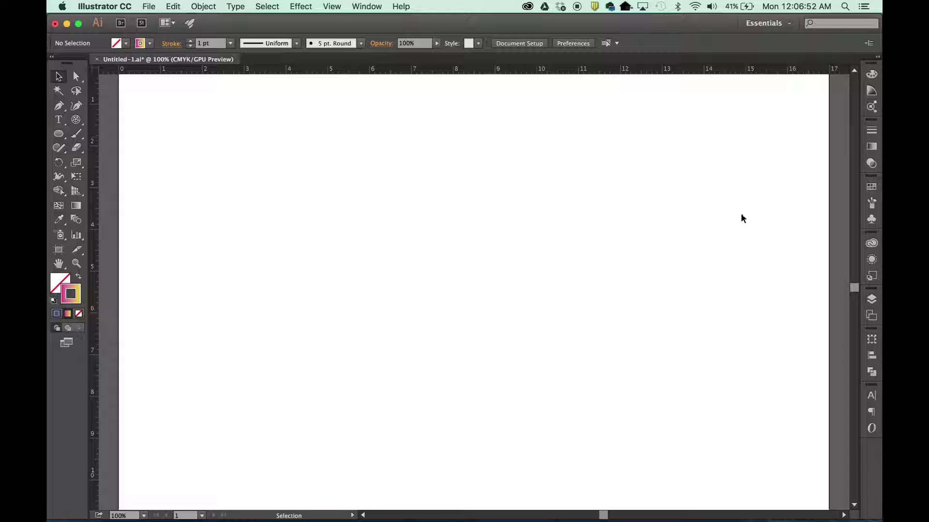
# Draw a circle at the right of the artboard and a tall rectangle over its left half.
pyautogui.click(58, 132)
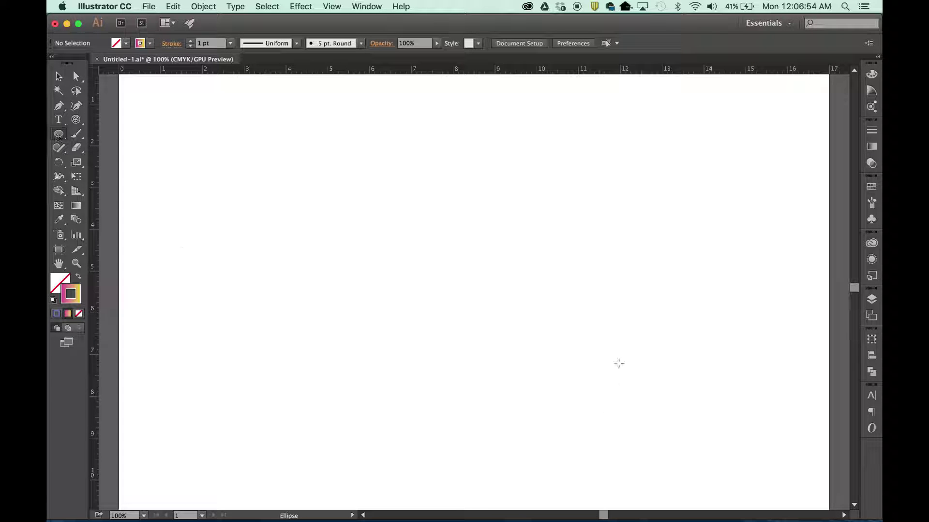
pyautogui.moveTo(629, 234); pyautogui.dragTo(784, 402)
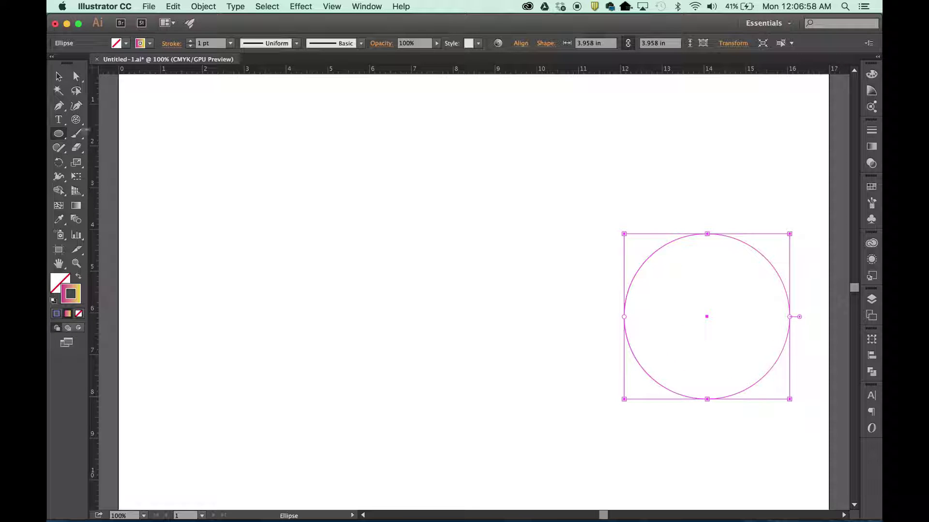
pyautogui.moveTo(59, 133); pyautogui.dragTo(132, 134)
pyautogui.moveTo(707, 220)
pyautogui.mouseDown()
pyautogui.moveTo(698, 347)
pyautogui.moveTo(624, 432)
pyautogui.moveTo(616, 428)
pyautogui.mouseUp()
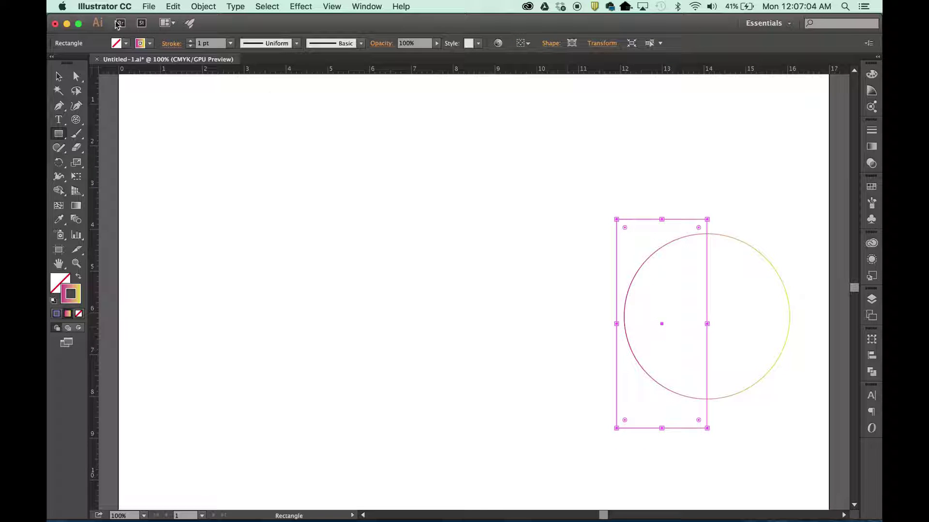
# Subtract the rectangle from the circle with Minus Front and nudge the half-round shape up-left.
pyautogui.click(58, 76)
pyautogui.moveTo(580, 193); pyautogui.dragTo(796, 468)
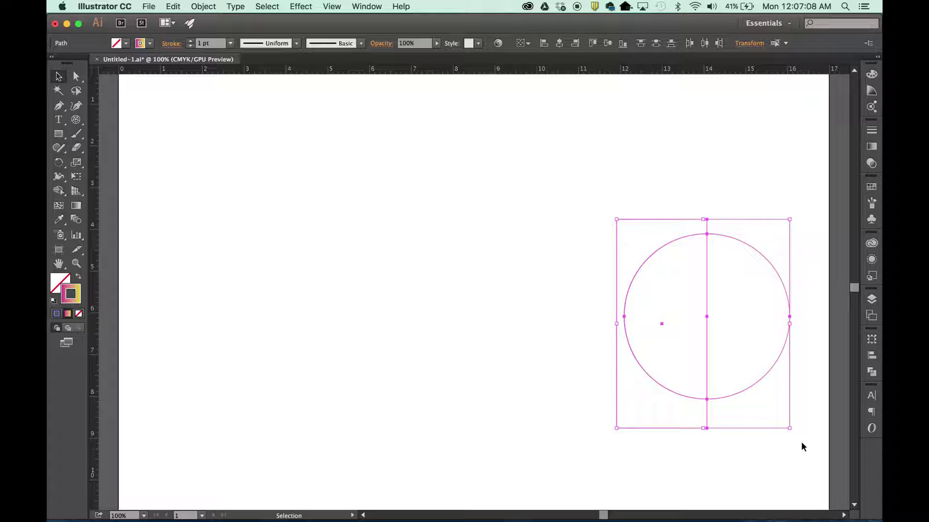
pyautogui.click(871, 372)
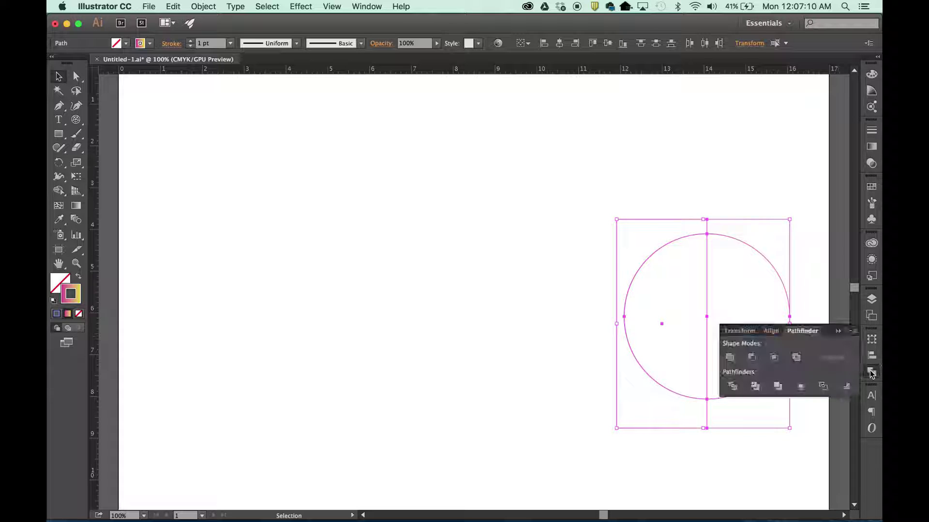
pyautogui.click(752, 357)
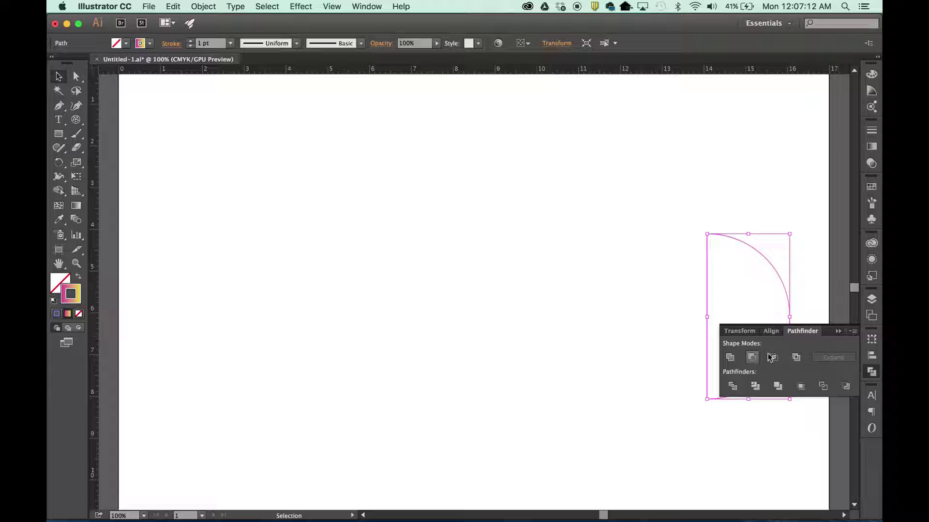
pyautogui.click(838, 331)
pyautogui.moveTo(778, 275); pyautogui.dragTo(765, 246)
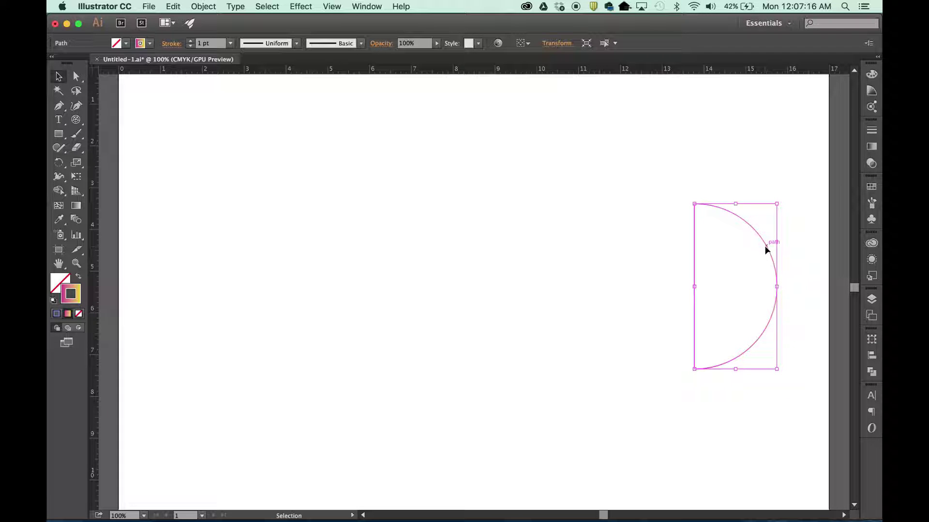
pyautogui.click(301, 6)
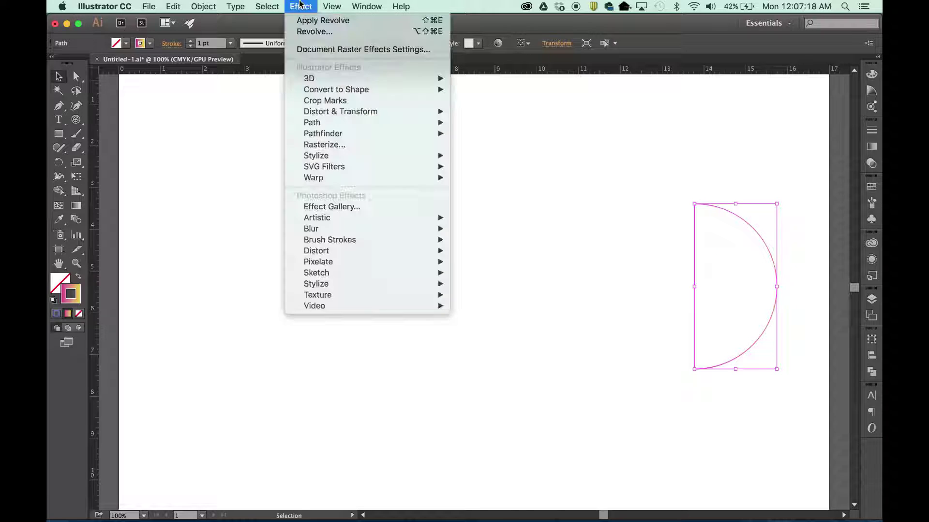
# Apply Effect > 3D > Revolve to the half-round shape with preview on and open Map Art.
pyautogui.moveTo(307, 78)
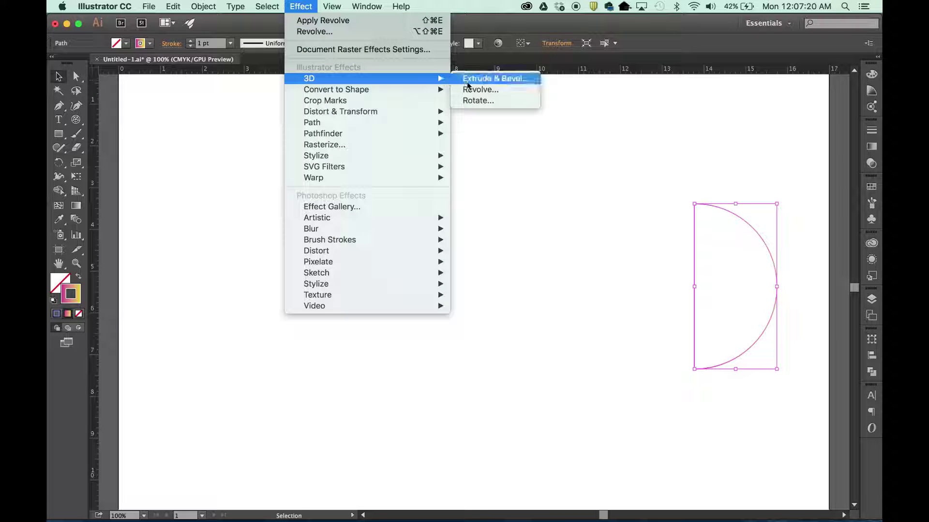
pyautogui.click(477, 90)
pyautogui.click(113, 475)
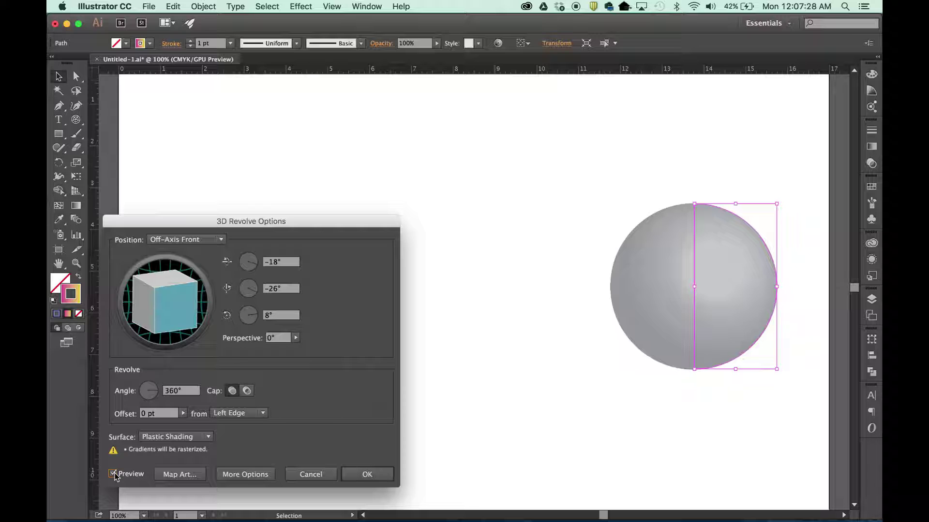
pyautogui.click(175, 476)
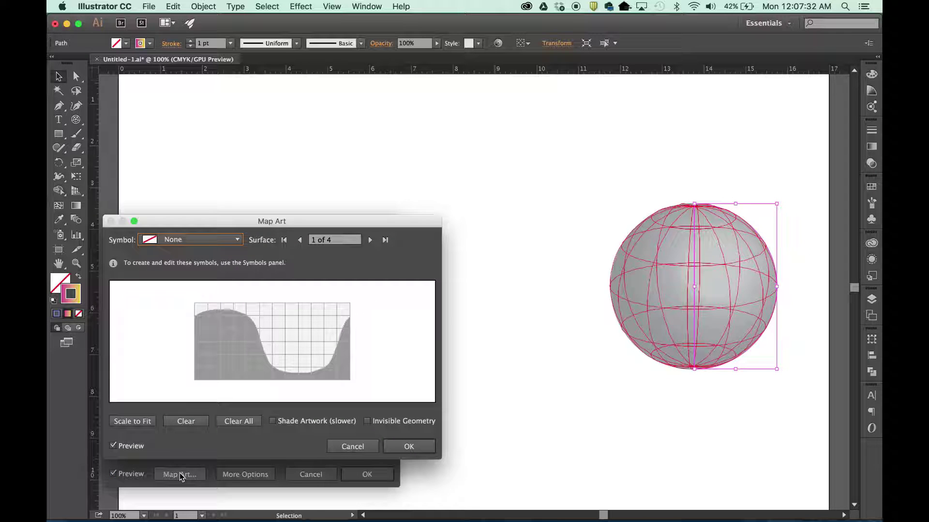
# Map New Symbol 2 onto the sphere, scaled to fit, with Invisible Geometry checked.
pyautogui.click(367, 421)
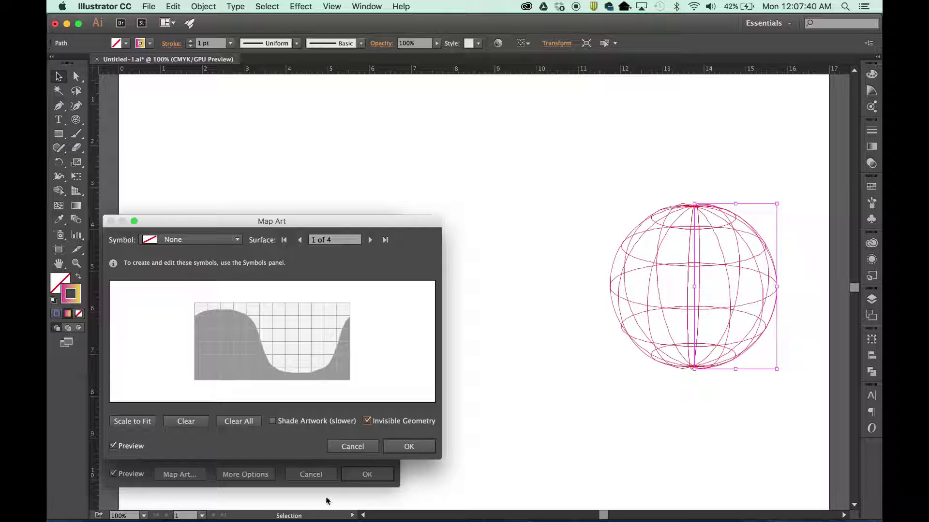
pyautogui.click(236, 239)
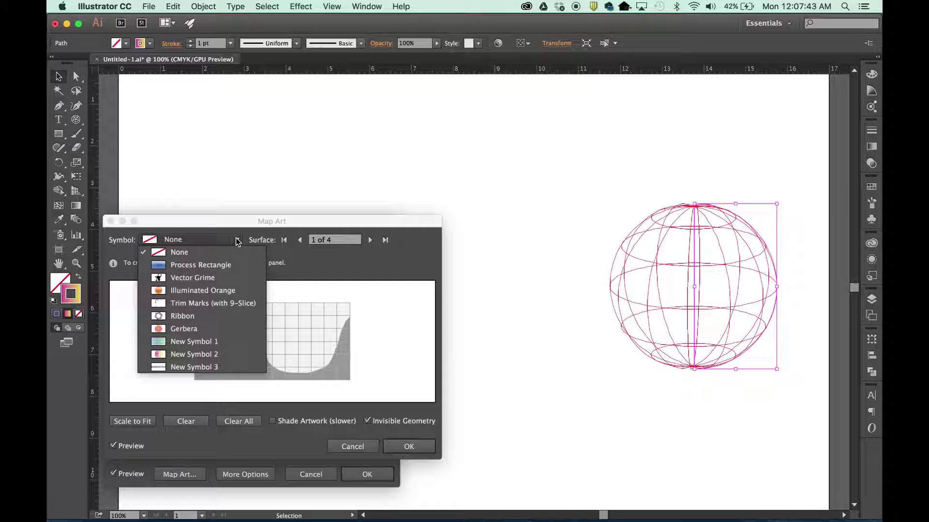
pyautogui.click(199, 356)
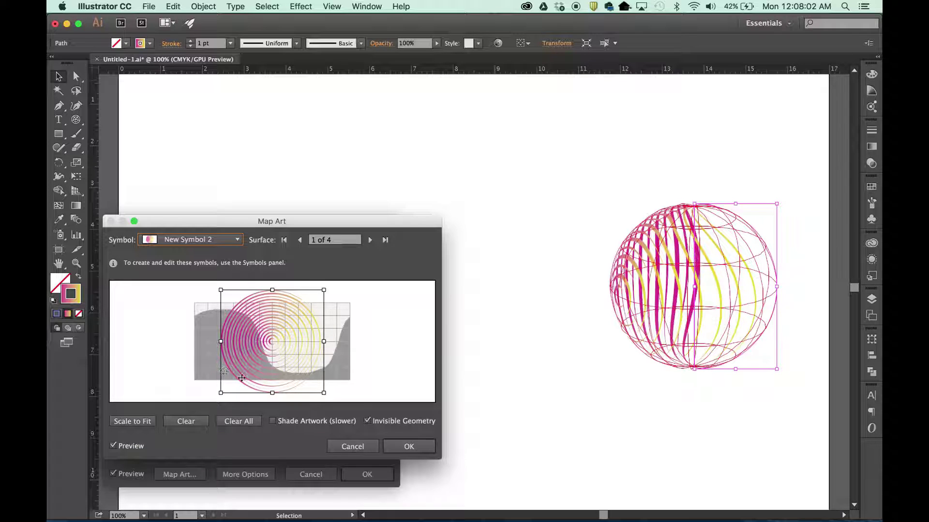
pyautogui.click(136, 424)
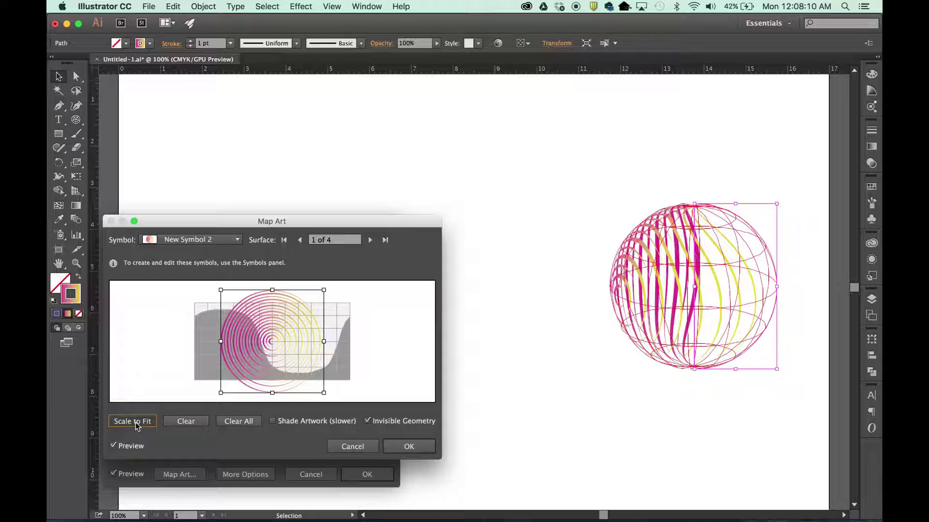
pyautogui.click(136, 424)
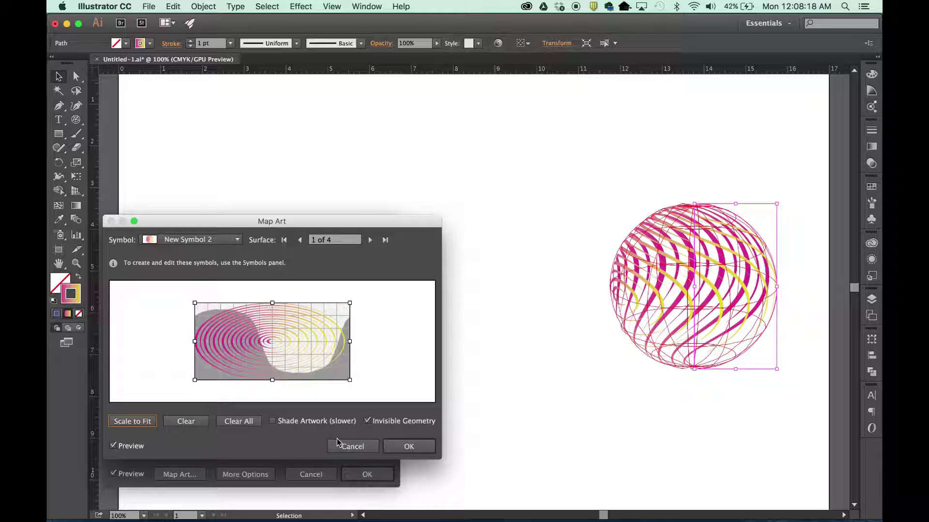
pyautogui.click(405, 446)
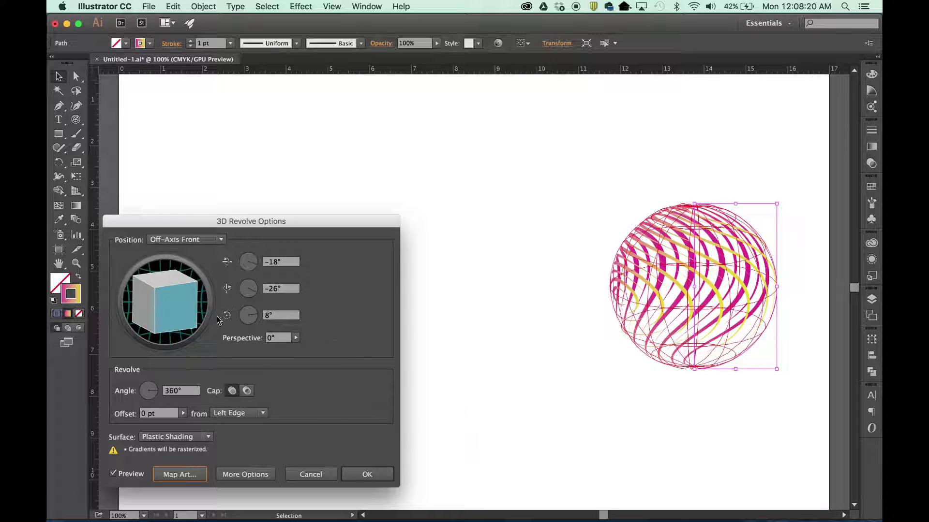
# Tilt the sphere to about 6°, 9°, 12° so the magenta-yellow bands sweep across, and apply.
pyautogui.moveTo(170, 334); pyautogui.dragTo(192, 310)
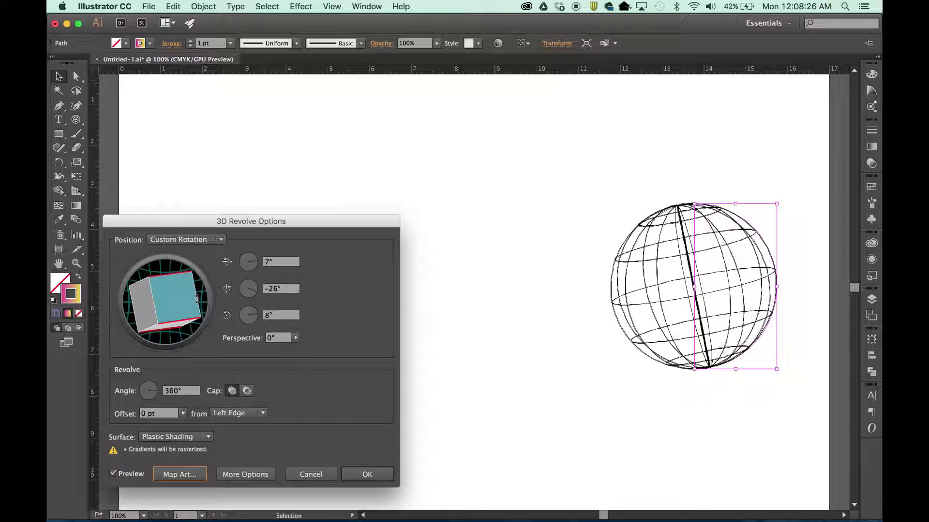
pyautogui.moveTo(196, 300); pyautogui.dragTo(178, 302)
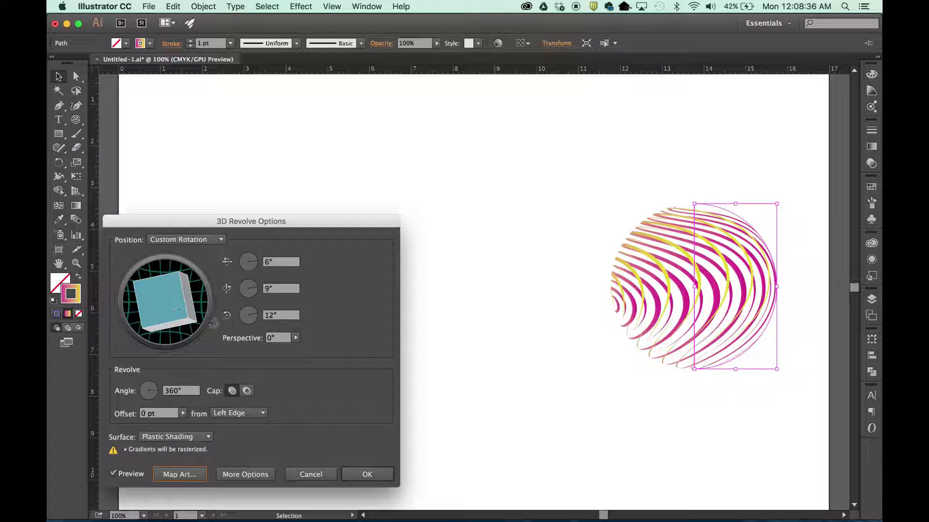
pyautogui.click(366, 475)
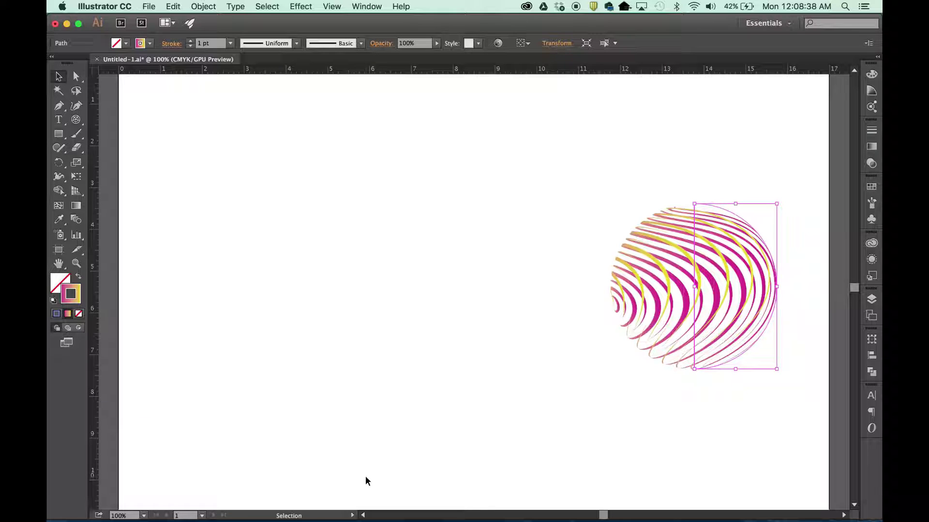
# Expand the striped sphere's appearance into an editable group and move it to the artboard's upper left.
pyautogui.click(203, 6)
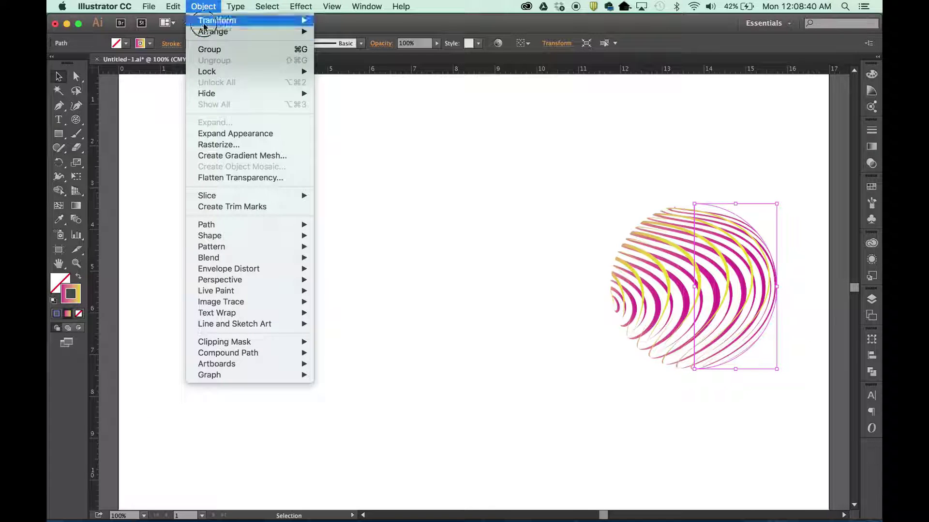
pyautogui.click(224, 134)
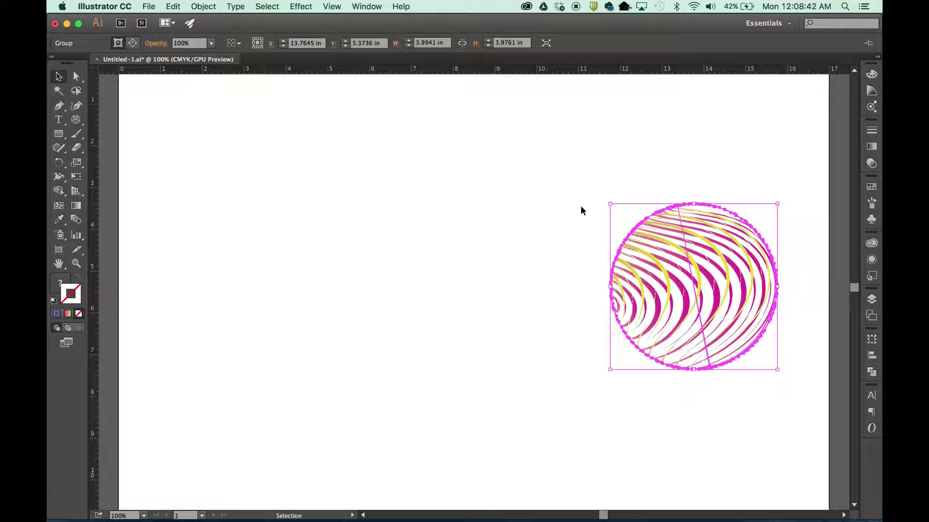
pyautogui.moveTo(719, 260); pyautogui.dragTo(279, 176)
pyautogui.click(390, 275)
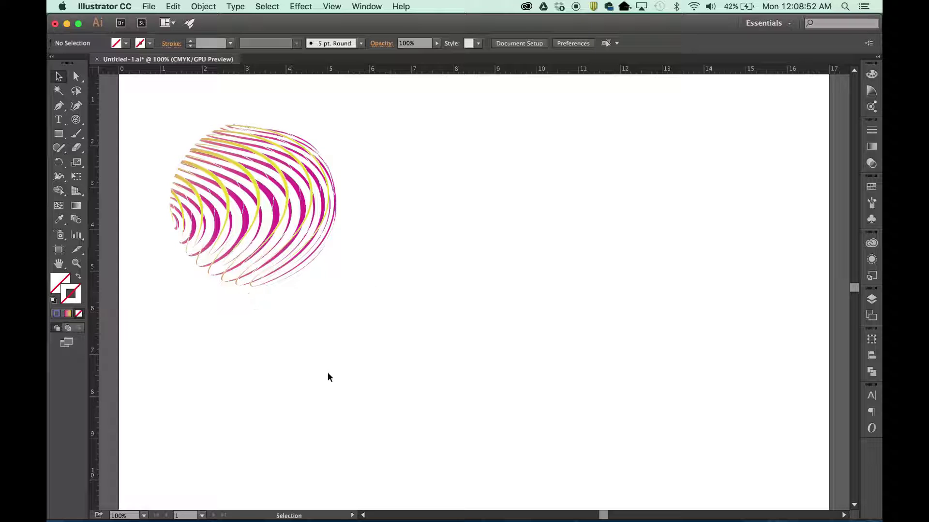
# Draw a tall rectangle on the artboard's right with a cyan stroke.
pyautogui.click(58, 133)
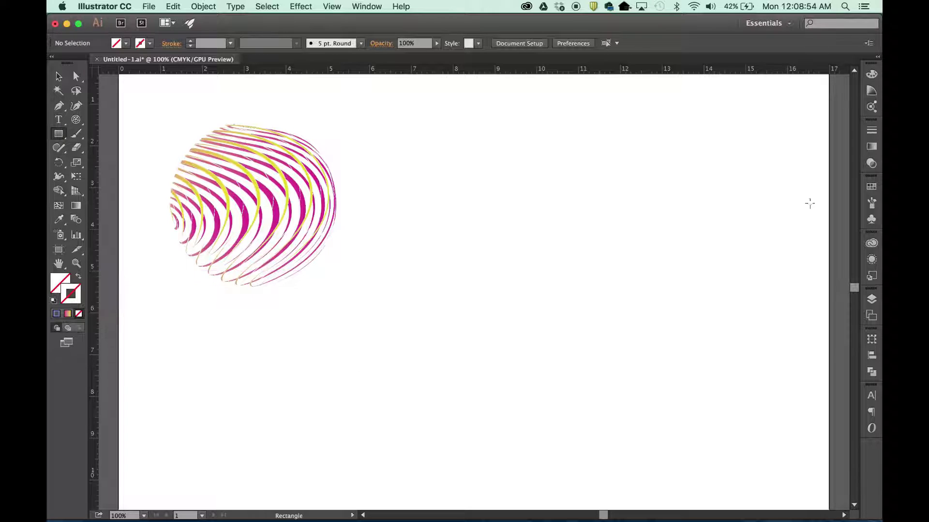
pyautogui.moveTo(653, 154)
pyautogui.mouseDown()
pyautogui.moveTo(730, 343)
pyautogui.moveTo(731, 383)
pyautogui.mouseUp()
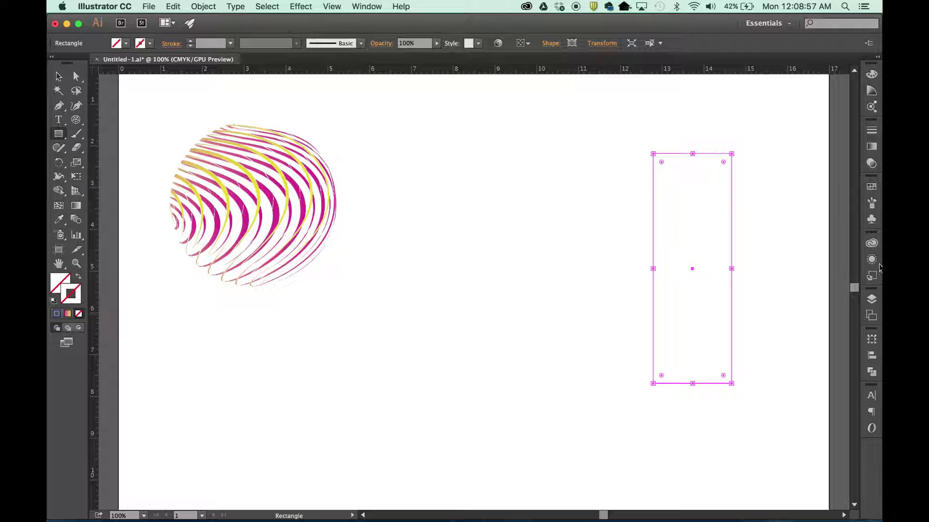
pyautogui.click(872, 187)
pyautogui.click(783, 212)
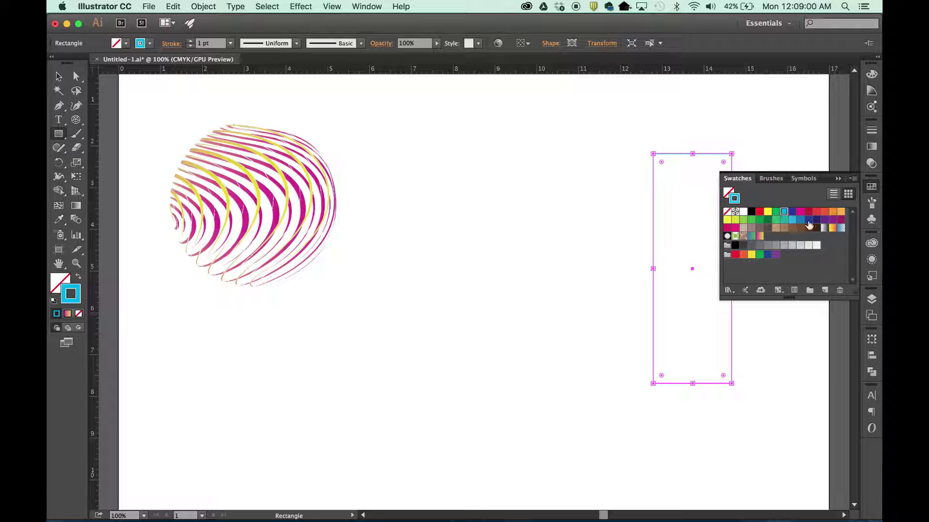
pyautogui.click(838, 179)
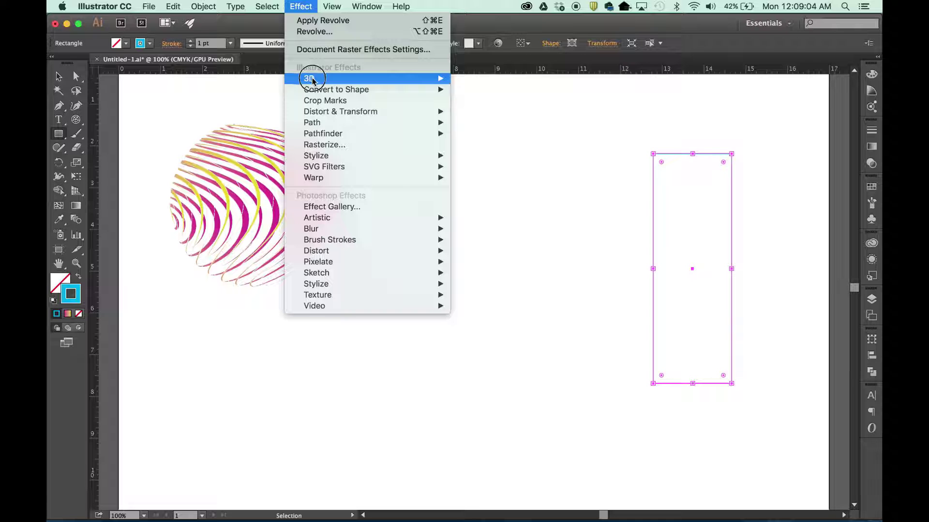
# Apply Effect > 3D > Revolve to the rectangle and preview it as a blue cylinder.
pyautogui.moveTo(425, 77)
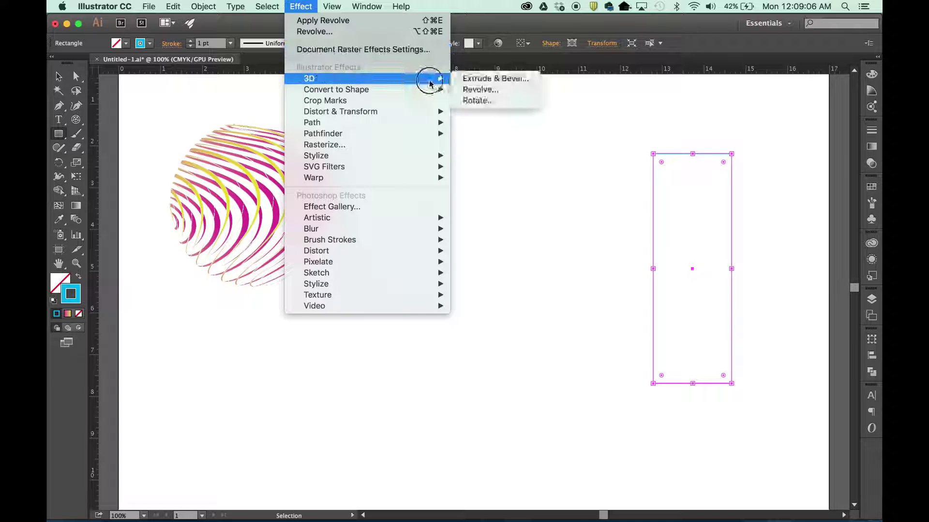
pyautogui.click(457, 89)
pyautogui.click(113, 461)
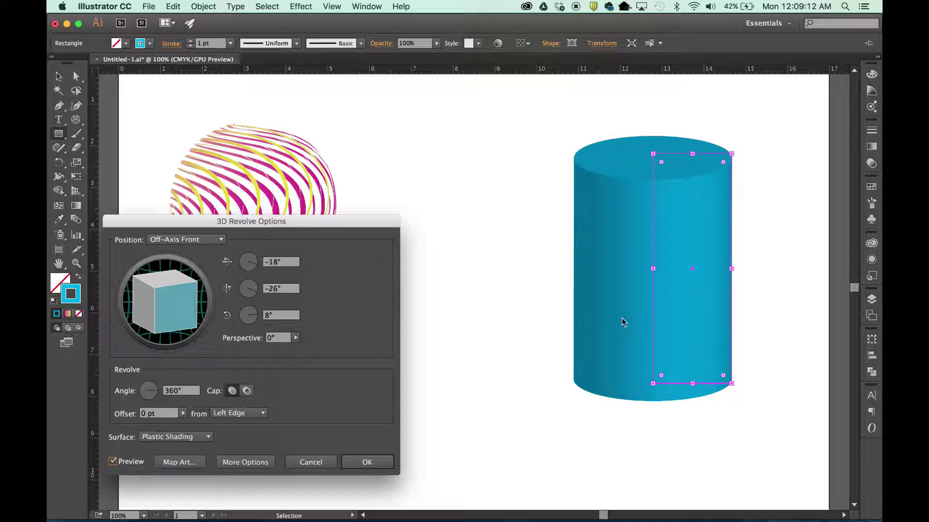
# In Map Art, turn on Invisible Geometry and select surface 8 of 8, the cylinder side.
pyautogui.click(178, 462)
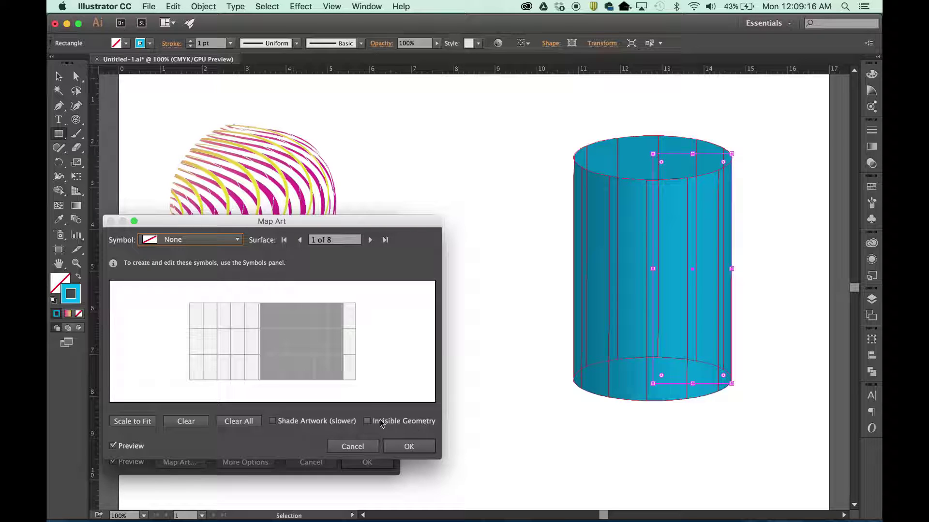
pyautogui.click(367, 422)
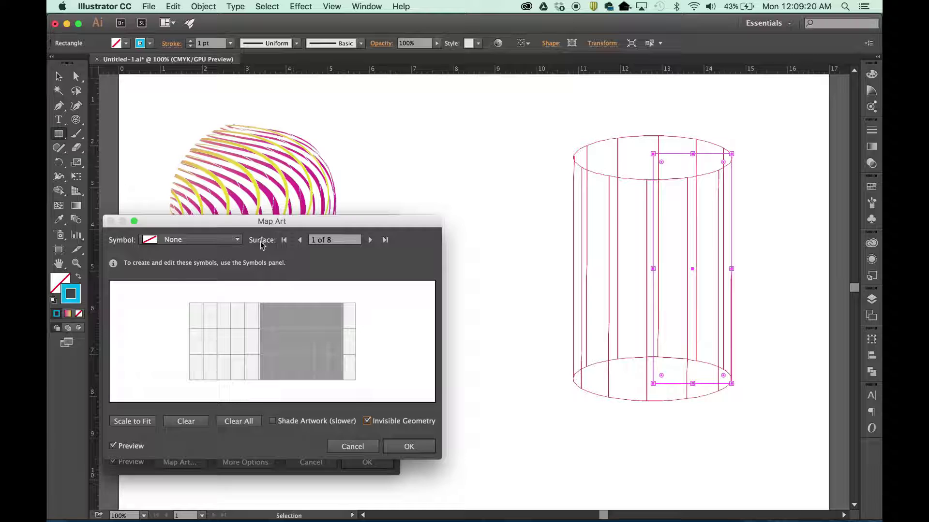
pyautogui.click(371, 240)
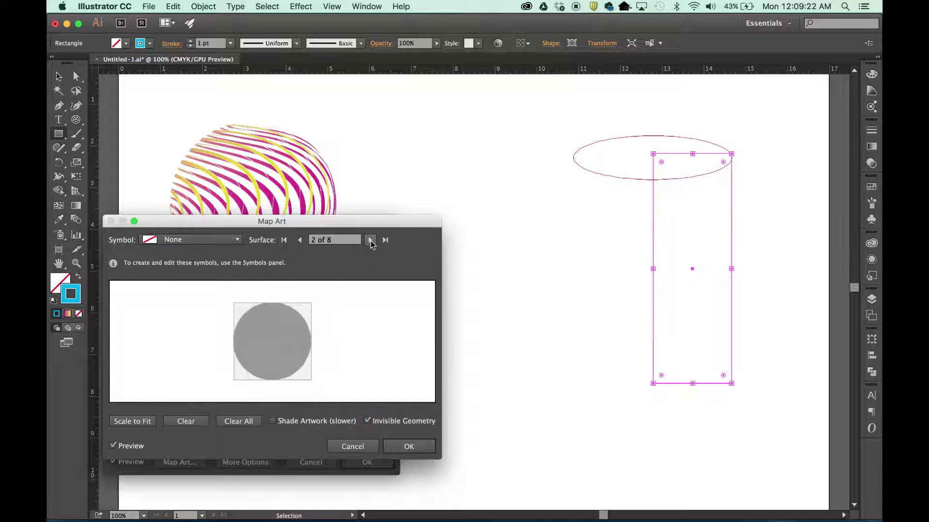
pyautogui.click(370, 241)
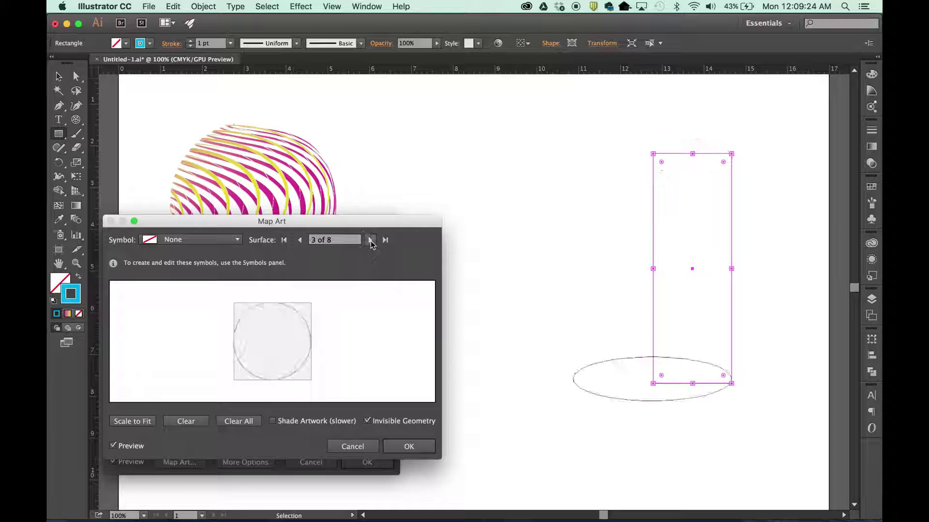
pyautogui.click(371, 240)
pyautogui.click(370, 240)
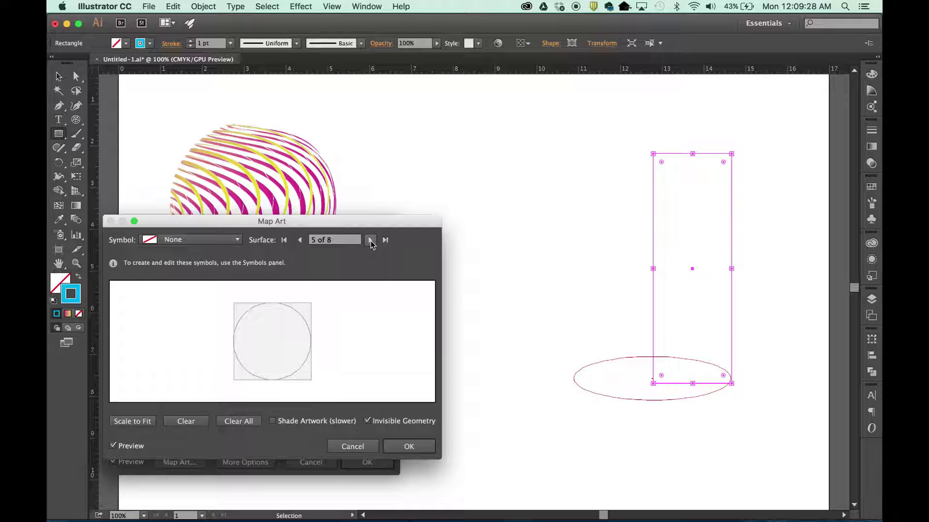
pyautogui.click(371, 240)
pyautogui.click(370, 240)
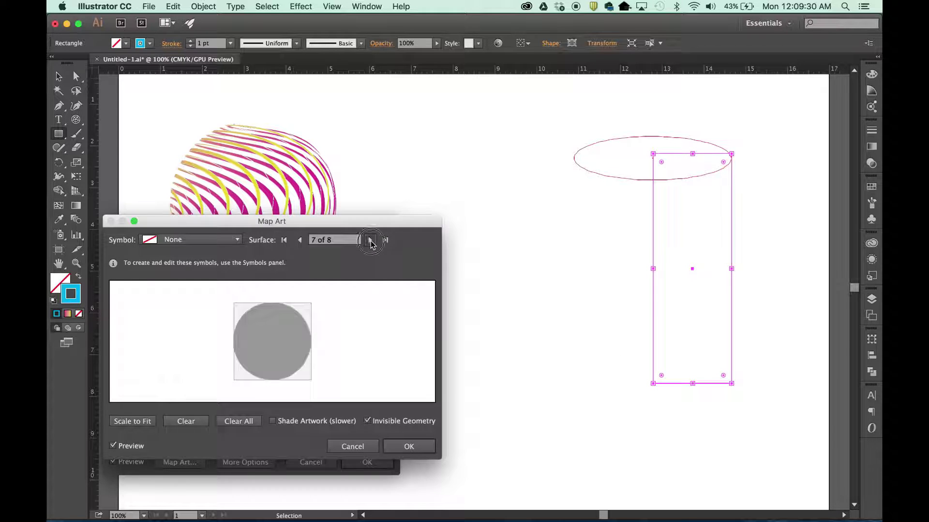
pyautogui.click(371, 240)
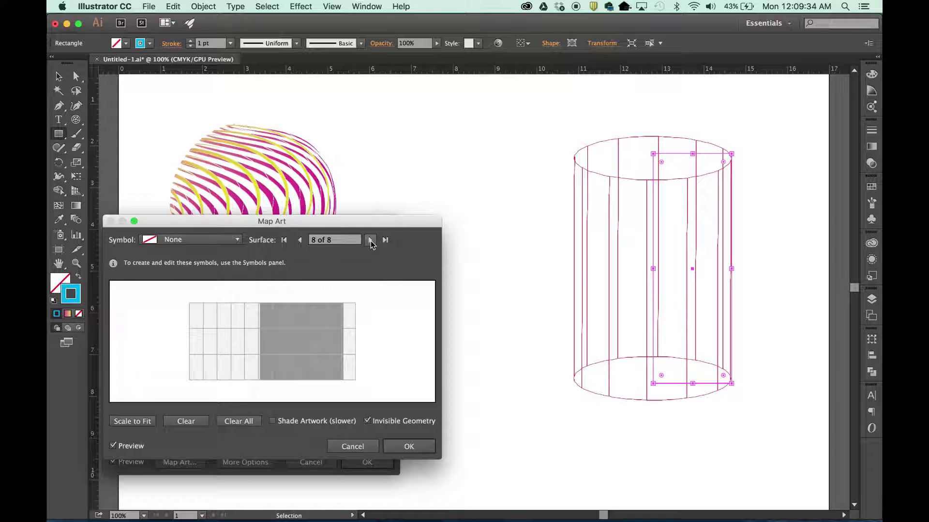
# Map New Symbol 3 onto the side as a smaller diagonal band and confirm.
pyautogui.click(197, 241)
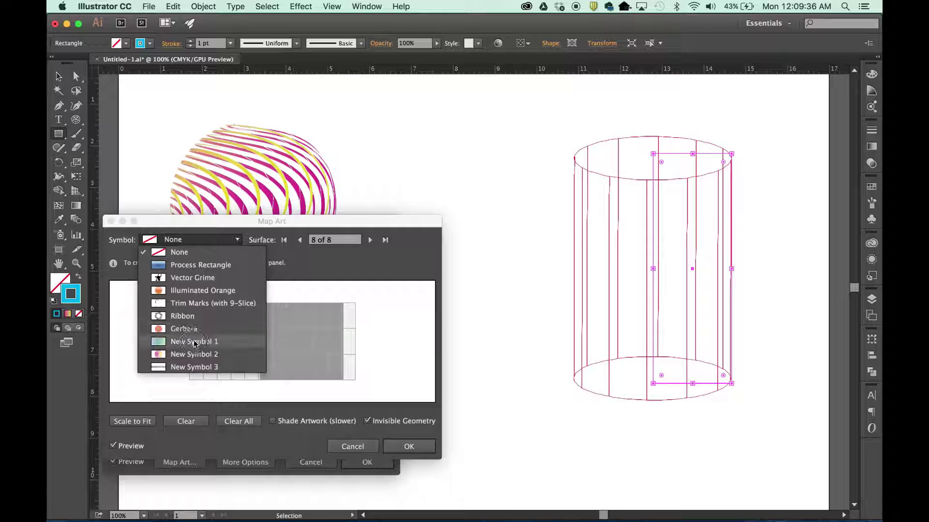
pyautogui.click(197, 368)
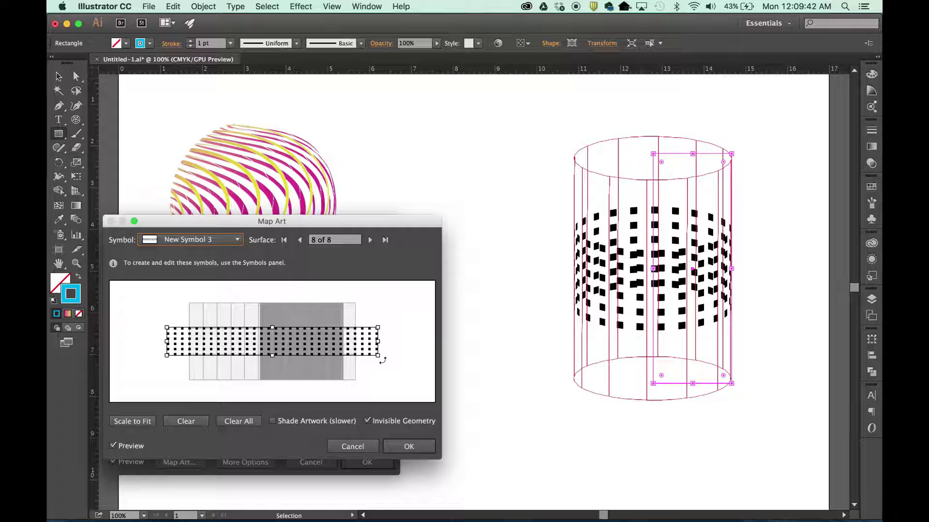
pyautogui.moveTo(385, 358); pyautogui.dragTo(376, 311)
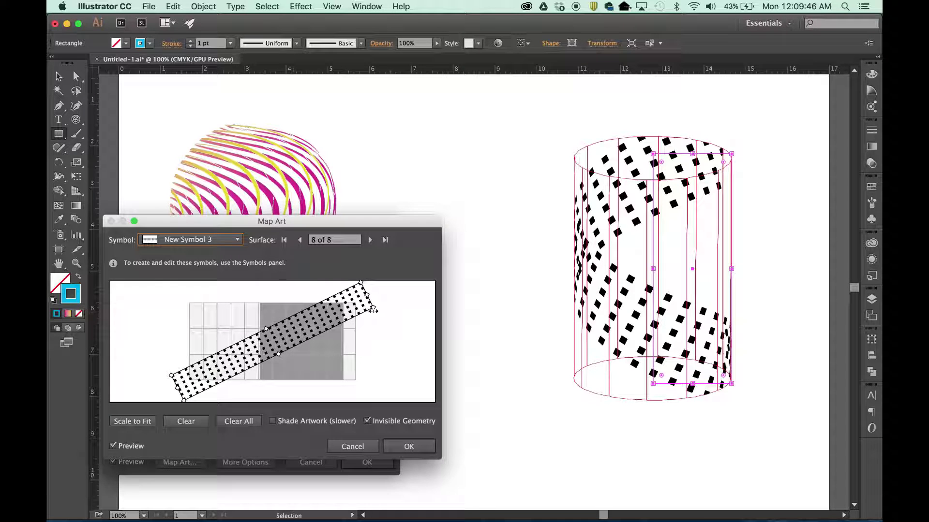
pyautogui.moveTo(374, 307); pyautogui.dragTo(350, 316)
pyautogui.moveTo(182, 397); pyautogui.dragTo(223, 373)
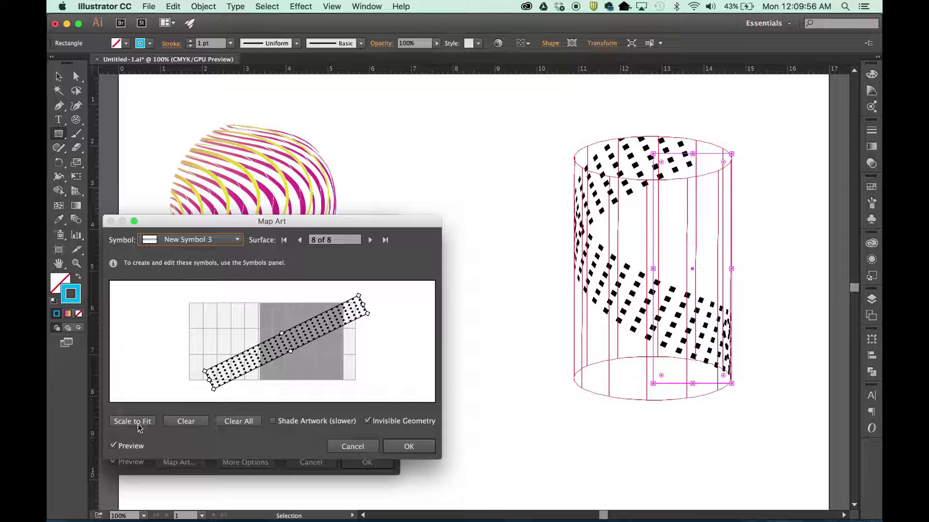
pyautogui.click(411, 447)
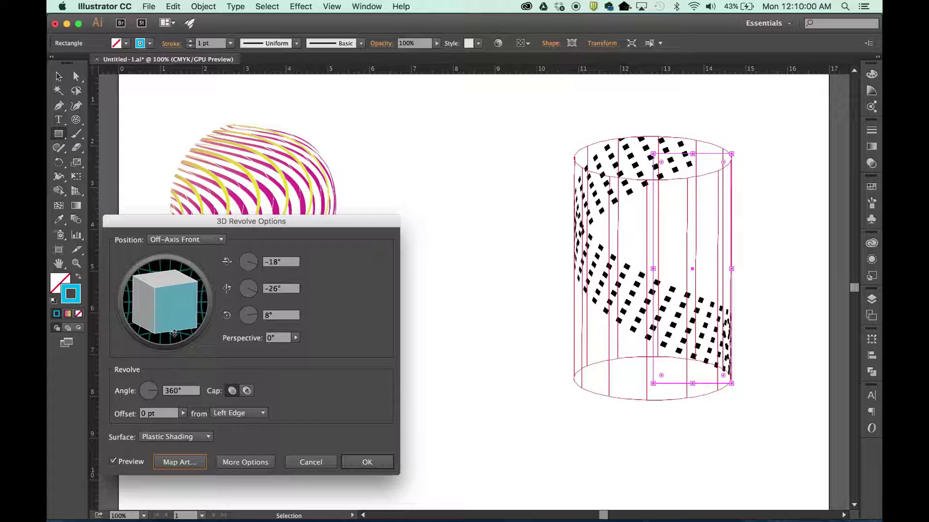
# Rotate the cylinder to 1°, -47°, 7°, apply it, and move the dotted ribbon left toward centre.
pyautogui.moveTo(175, 331); pyautogui.dragTo(176, 323)
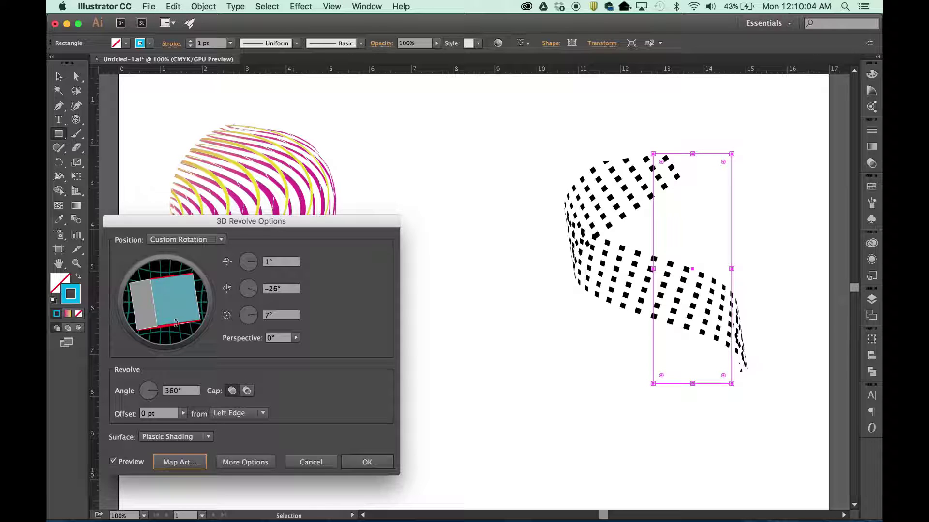
pyautogui.moveTo(165, 309)
pyautogui.mouseDown()
pyautogui.moveTo(151, 308)
pyautogui.moveTo(165, 304)
pyautogui.mouseUp()
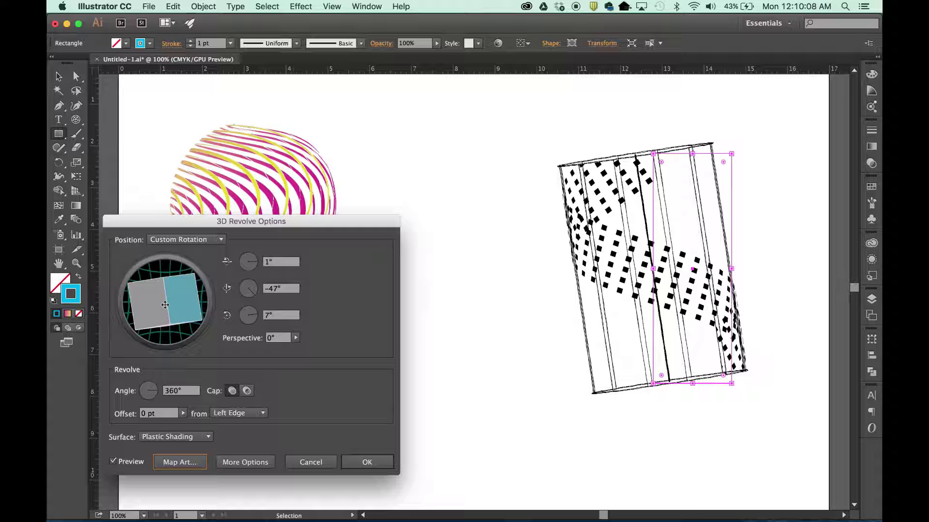
pyautogui.moveTo(154, 330); pyautogui.dragTo(194, 323)
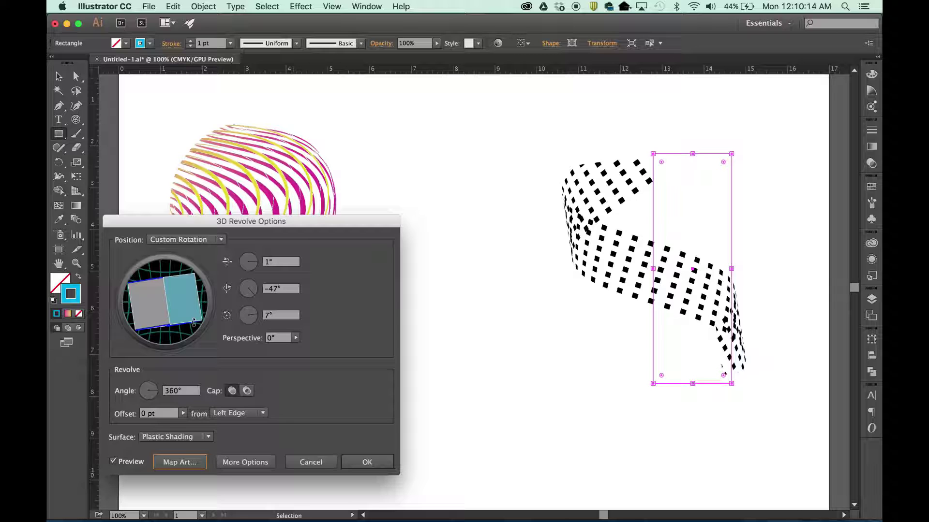
pyautogui.click(368, 463)
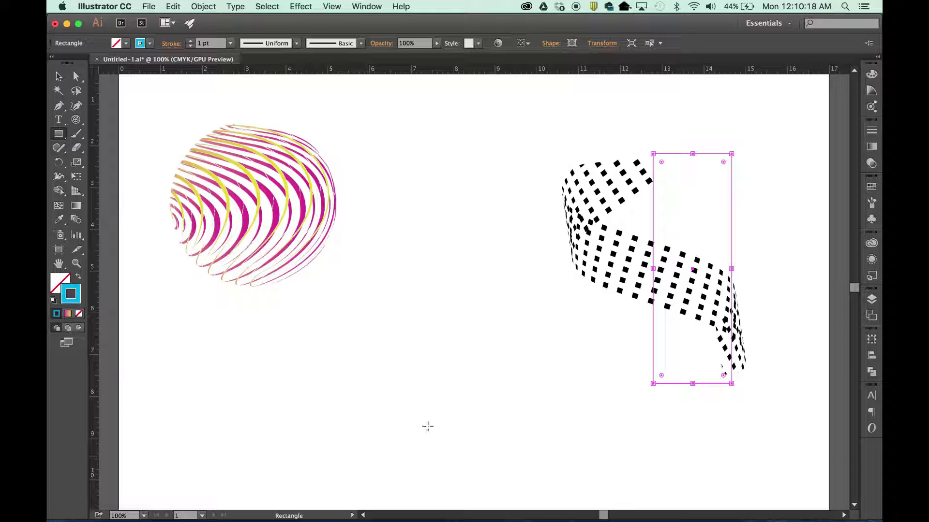
pyautogui.click(58, 76)
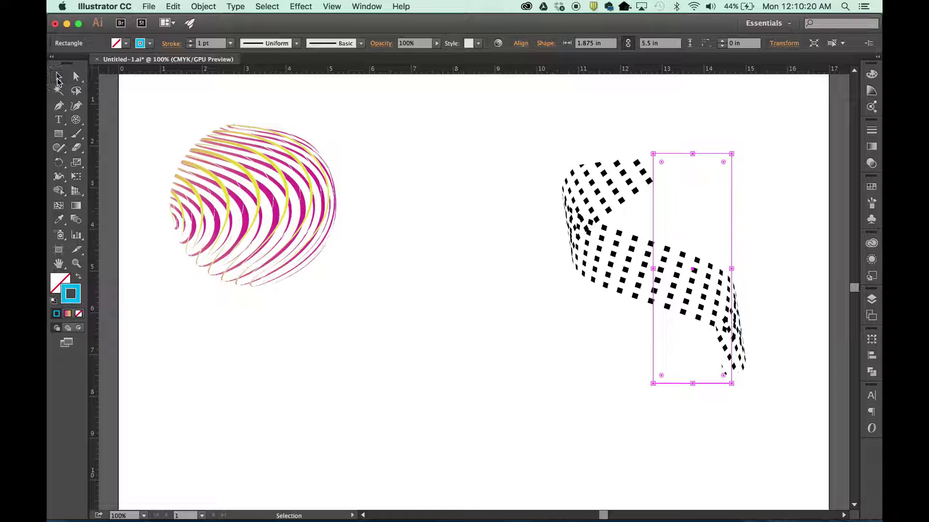
pyautogui.moveTo(633, 268); pyautogui.dragTo(502, 259)
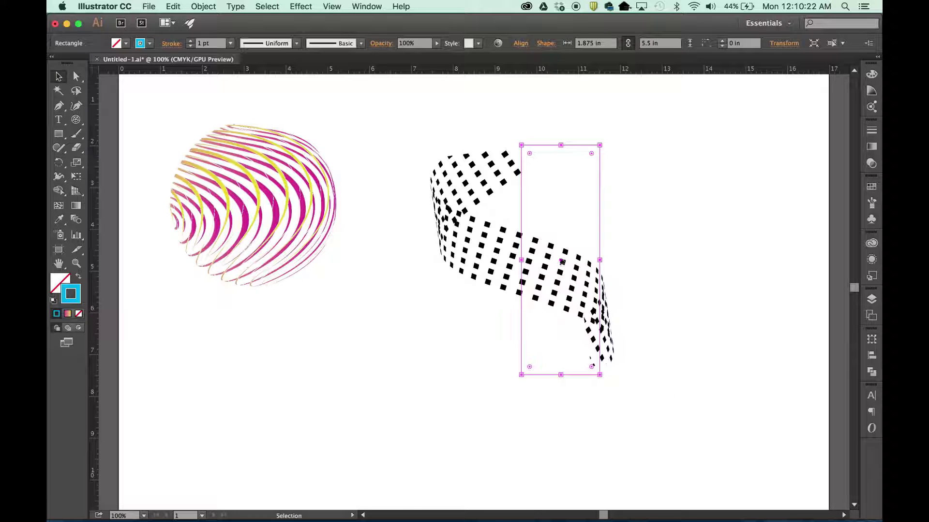